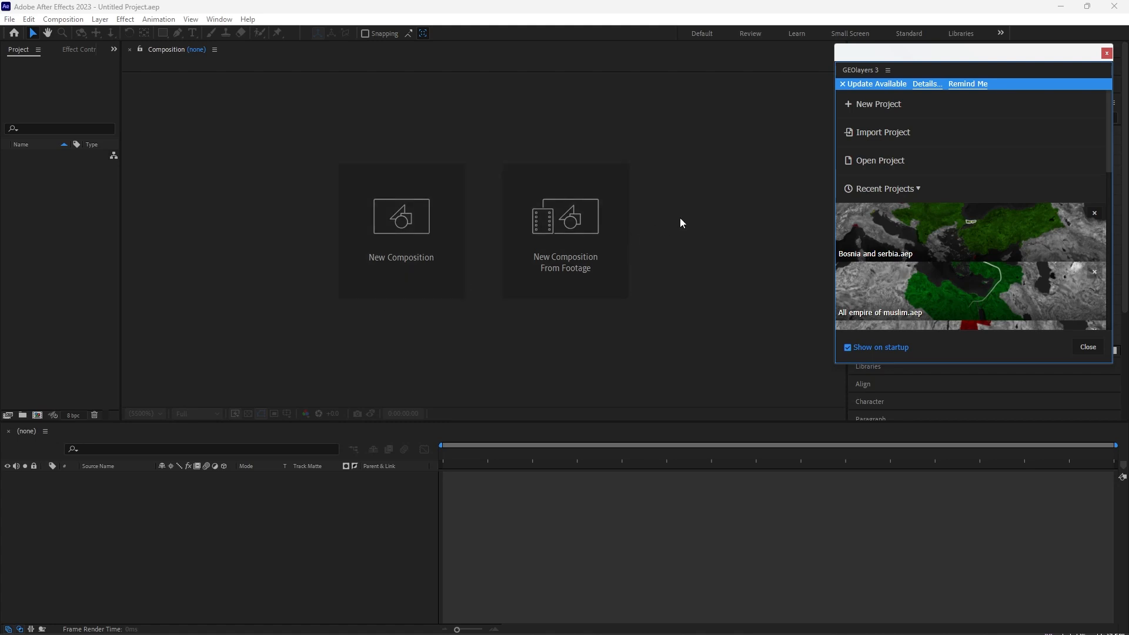
# Step: Create a new GEOlayers project with a World Mapcomp running at 30 fps
pyautogui.click(876, 106)
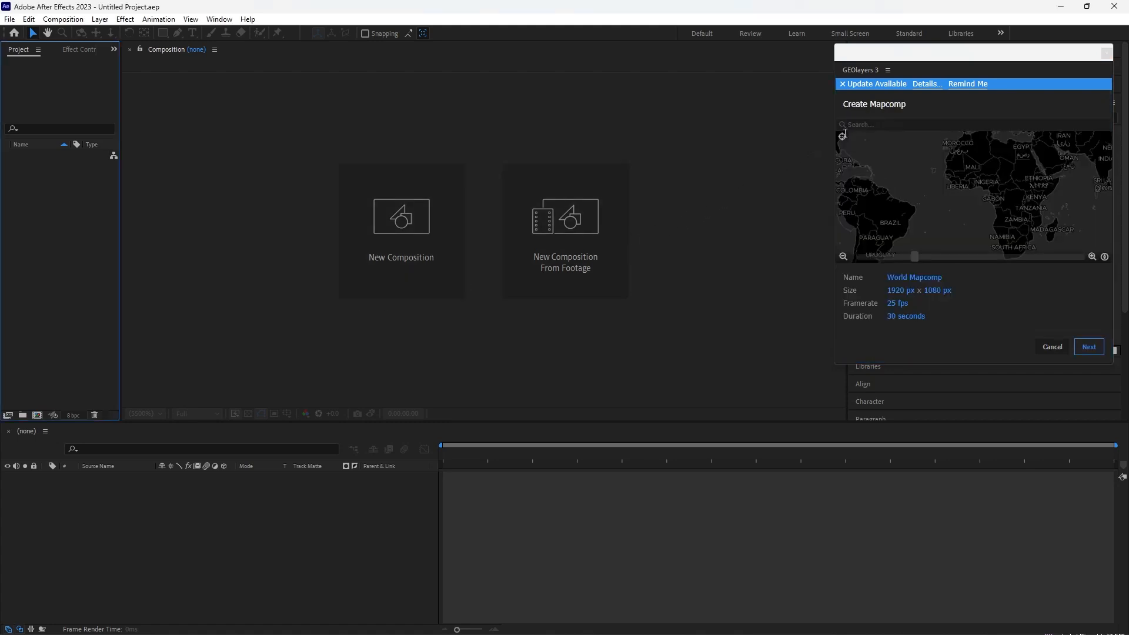
pyautogui.click(895, 303)
pyautogui.write('30')
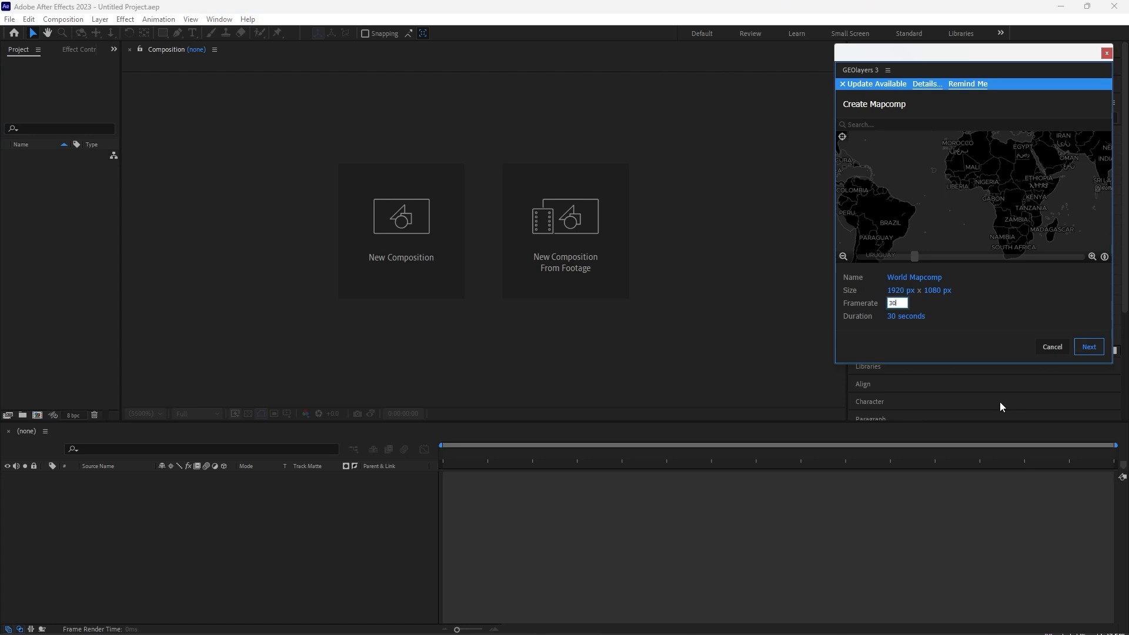
pyautogui.click(952, 337)
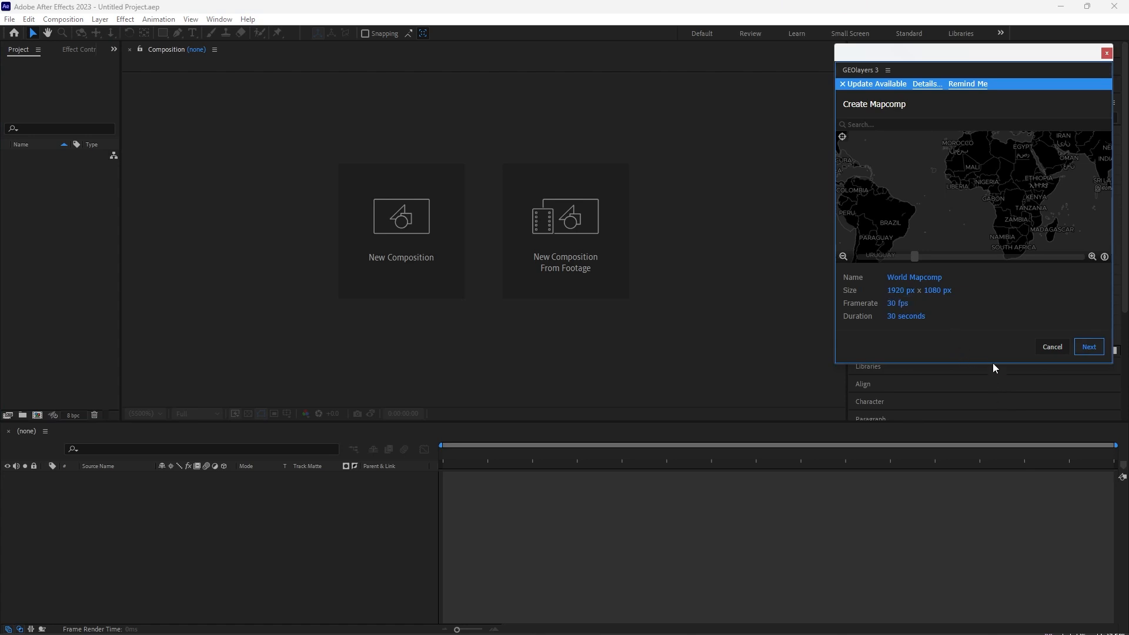
pyautogui.click(1087, 349)
pyautogui.click(1085, 348)
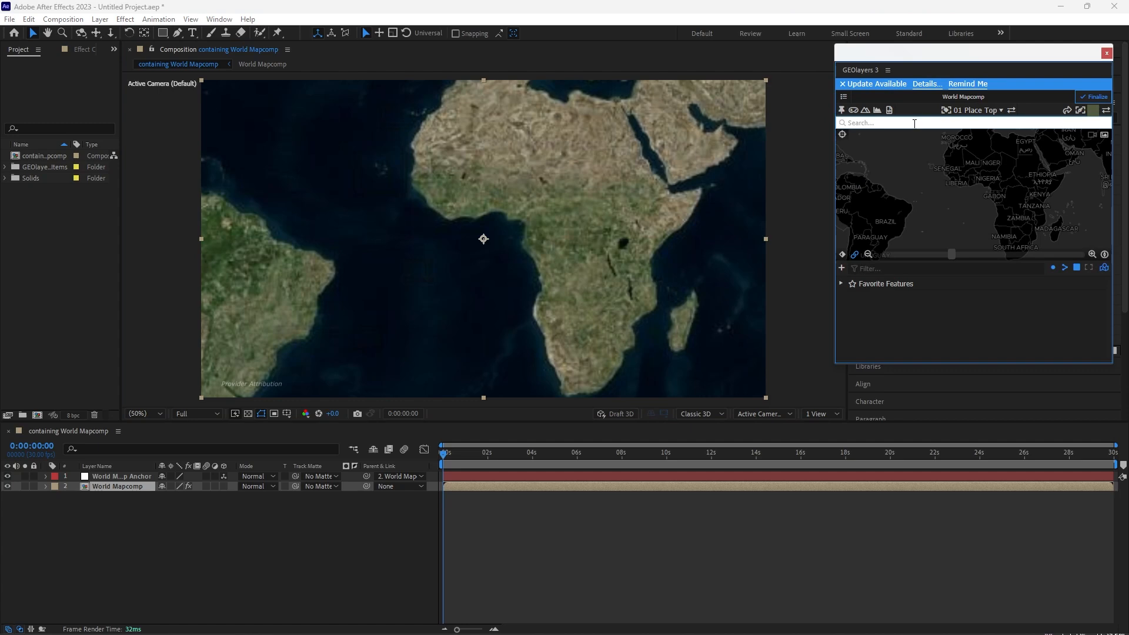
# Step: Search the map features for bangladesh and add the Bangladesh sovereign country to the feature list
pyautogui.click(913, 123)
pyautogui.write('bangladesh')
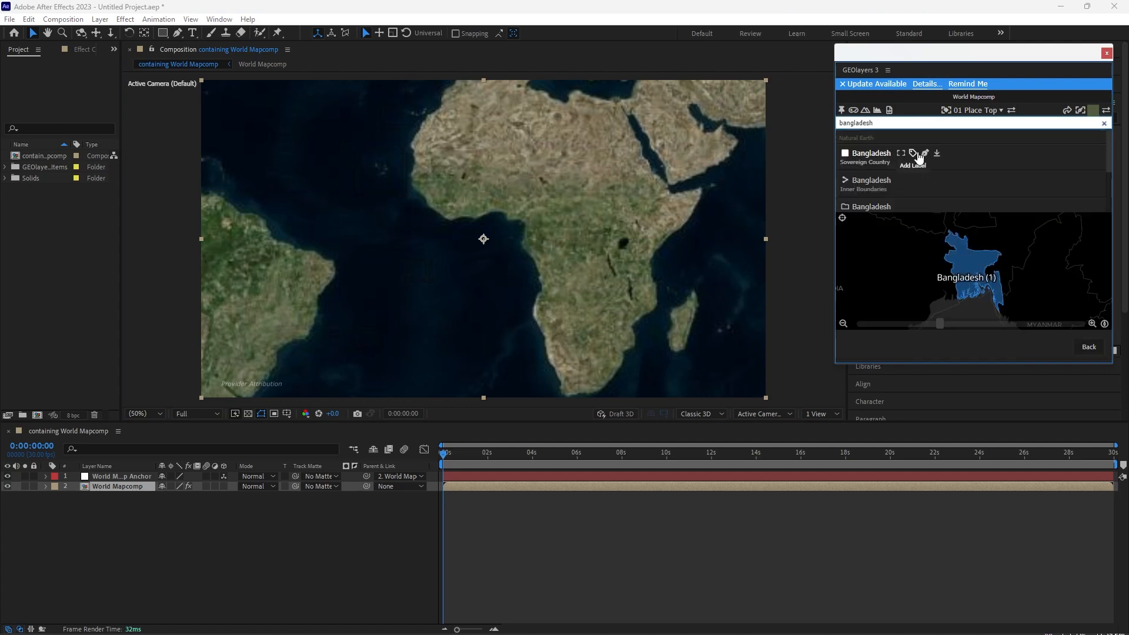
pyautogui.click(938, 154)
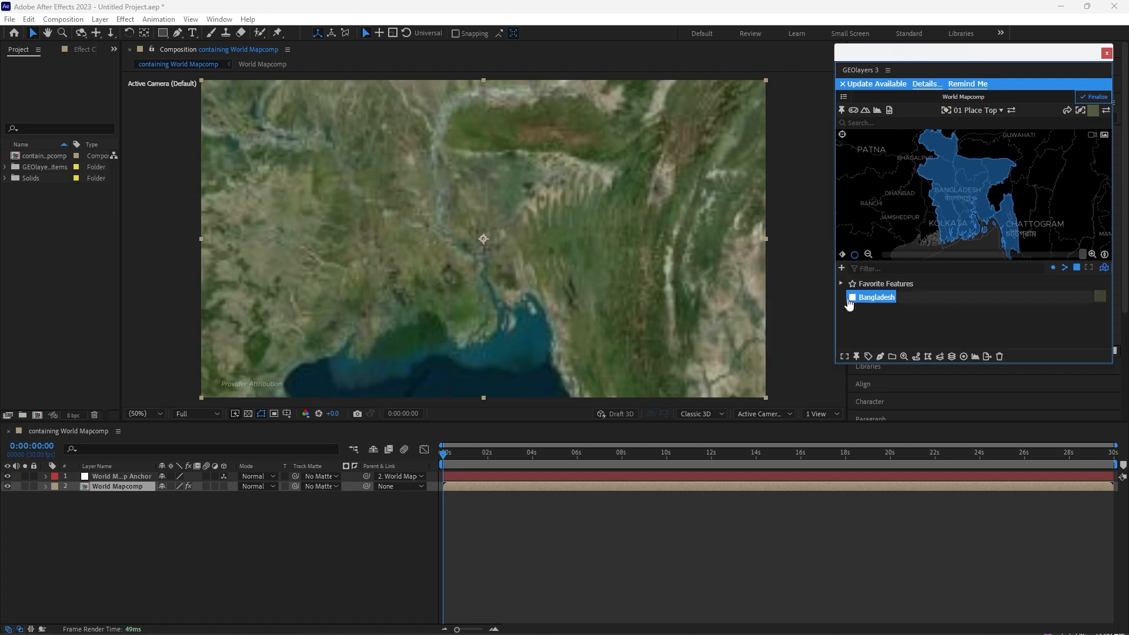
# Step: Draw the Bangladesh feature as a filled shape layer and zoom the map out slightly so the whole country fits the frame
pyautogui.click(880, 357)
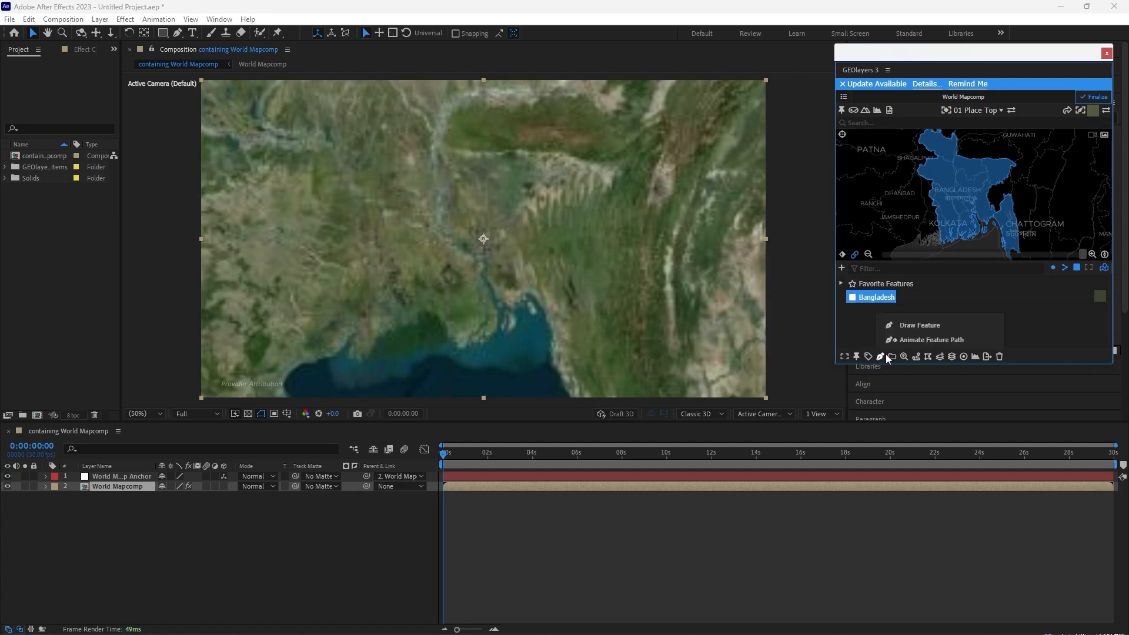
pyautogui.click(911, 325)
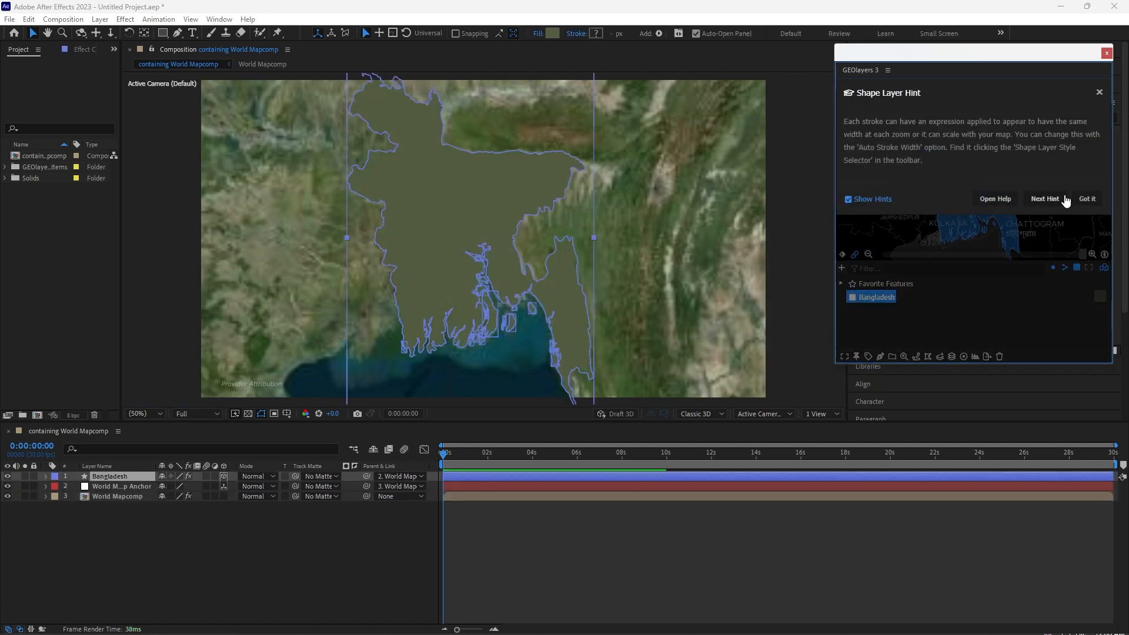
pyautogui.click(1084, 201)
pyautogui.scroll(-1, 977, 211)
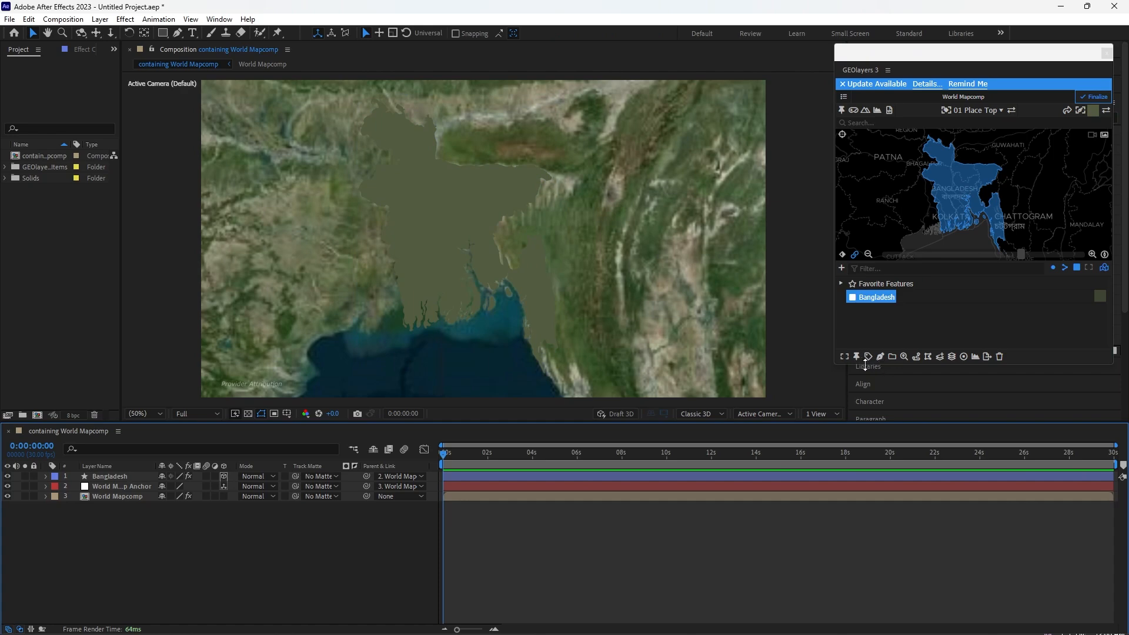
# Step: Set the shape style to a white outline without fill and draw the Bangladesh feature again as a second layer
pyautogui.click(1094, 112)
pyautogui.click(1056, 153)
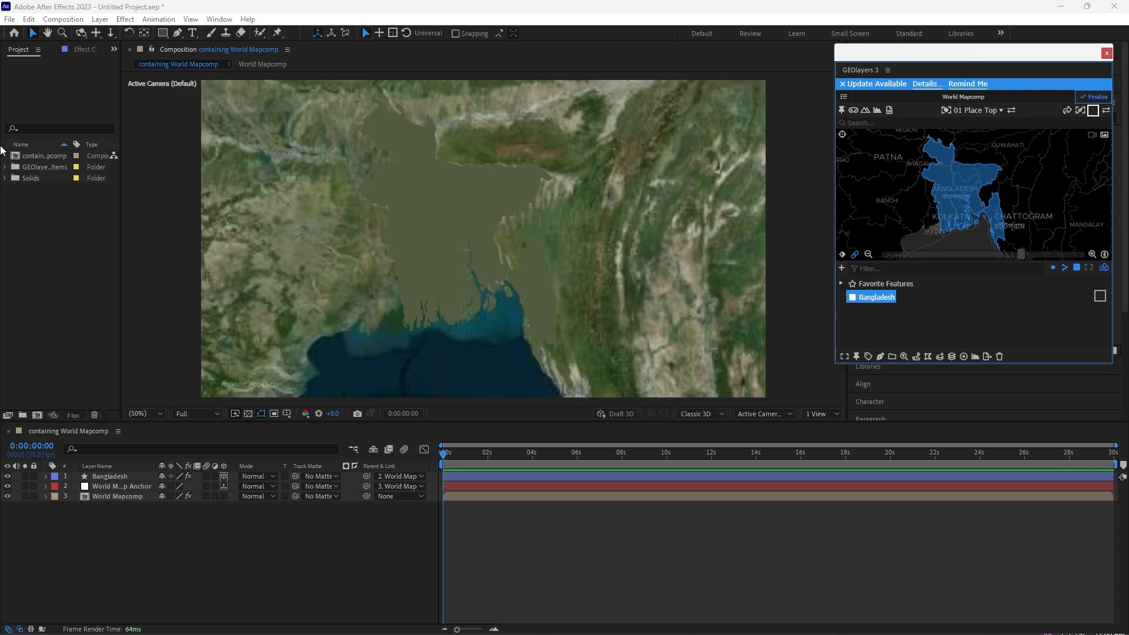
pyautogui.click(880, 360)
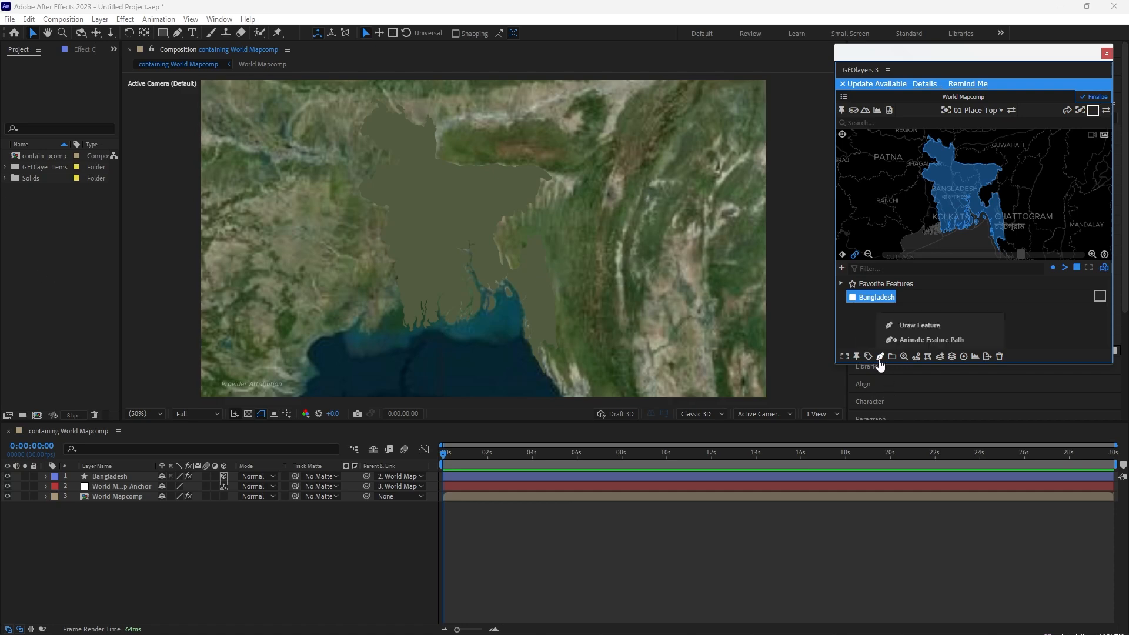
pyautogui.click(906, 325)
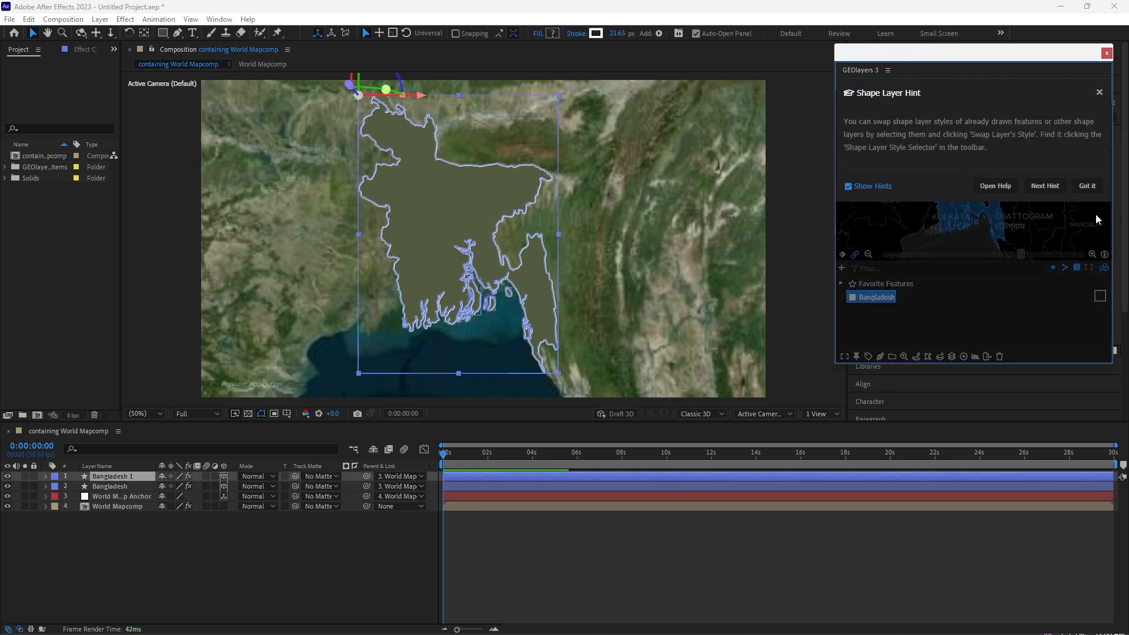
pyautogui.click(1087, 186)
pyautogui.click(387, 537)
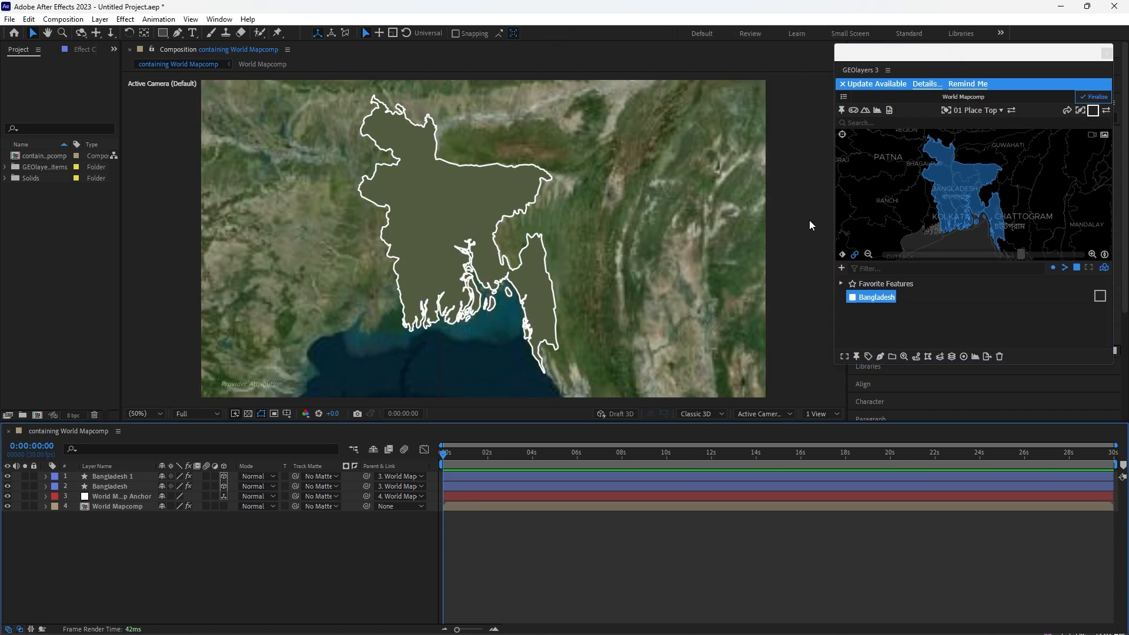
# Step: Move the GEOlayers window out of the way and apply the Black & White effect to the World Mapcomp layer
pyautogui.moveTo(916, 58); pyautogui.dragTo(792, 484)
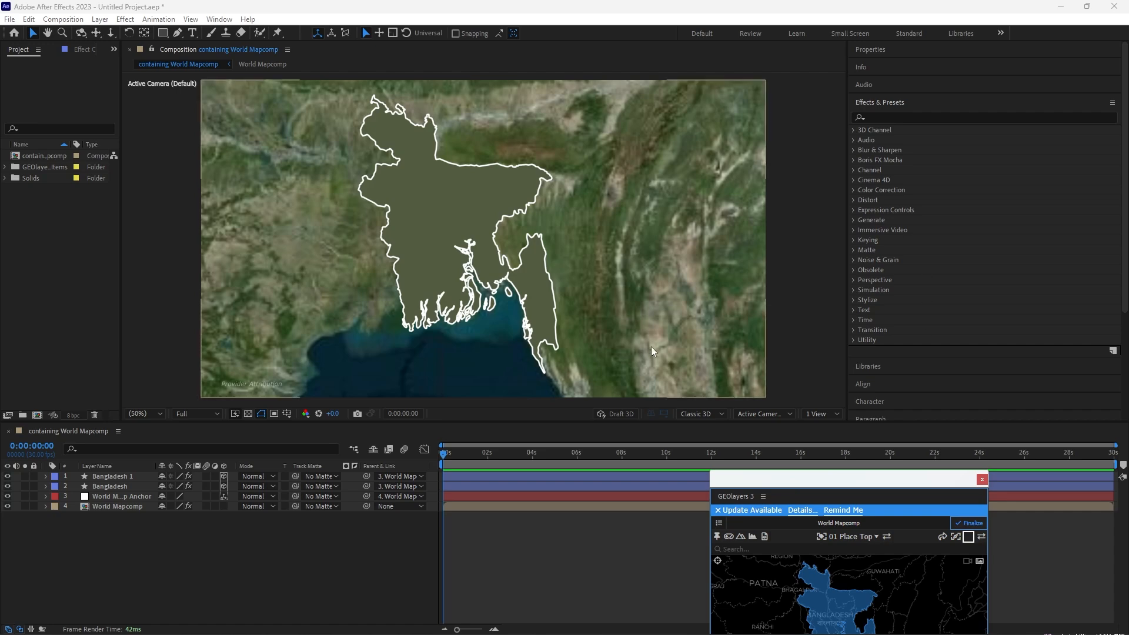
pyautogui.click(882, 119)
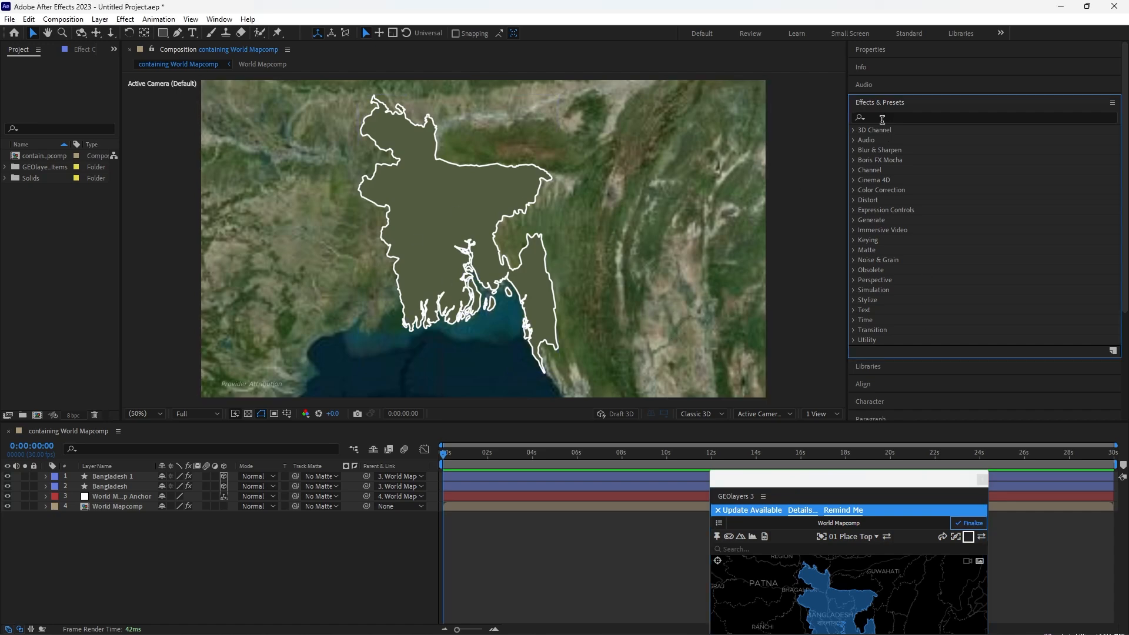
pyautogui.click(882, 118)
pyautogui.write('black')
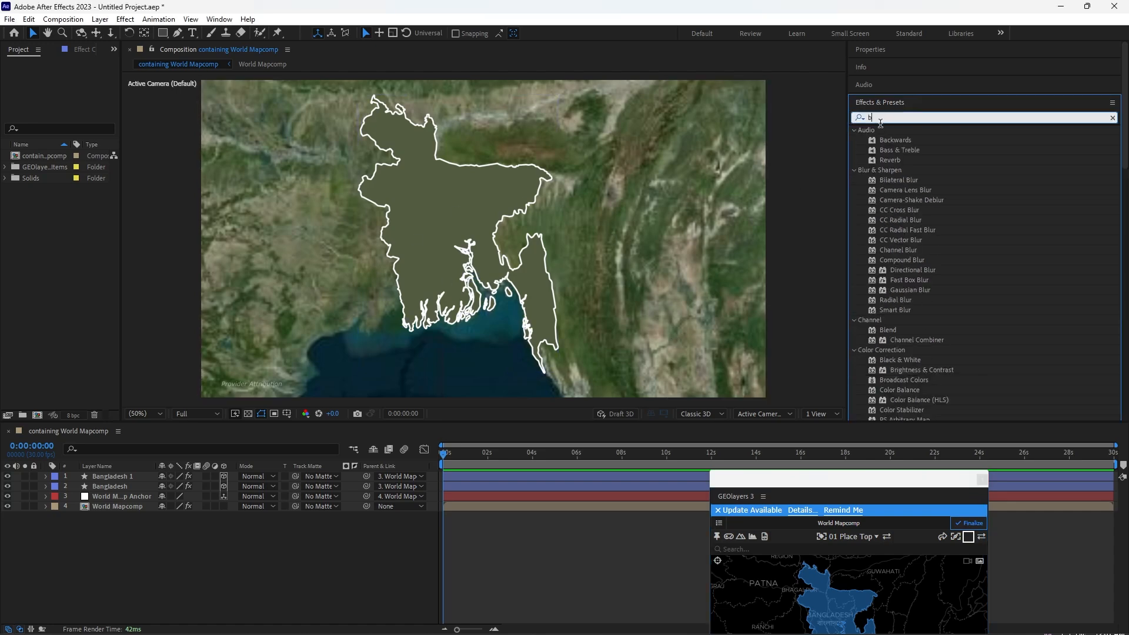
pyautogui.click(905, 140)
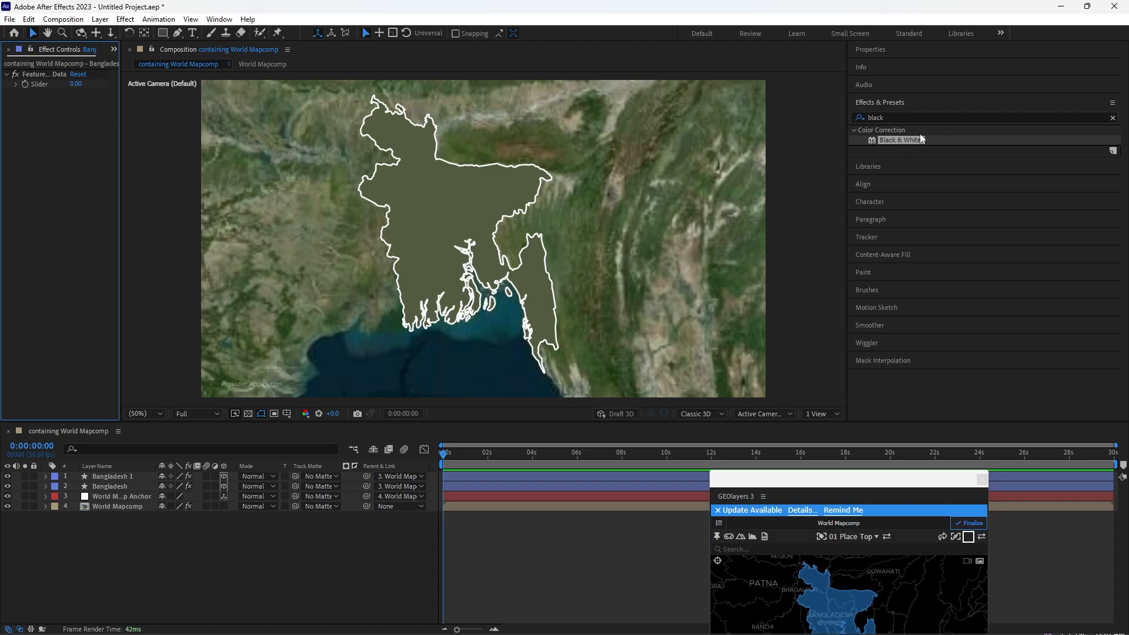
pyautogui.moveTo(909, 139); pyautogui.dragTo(134, 504)
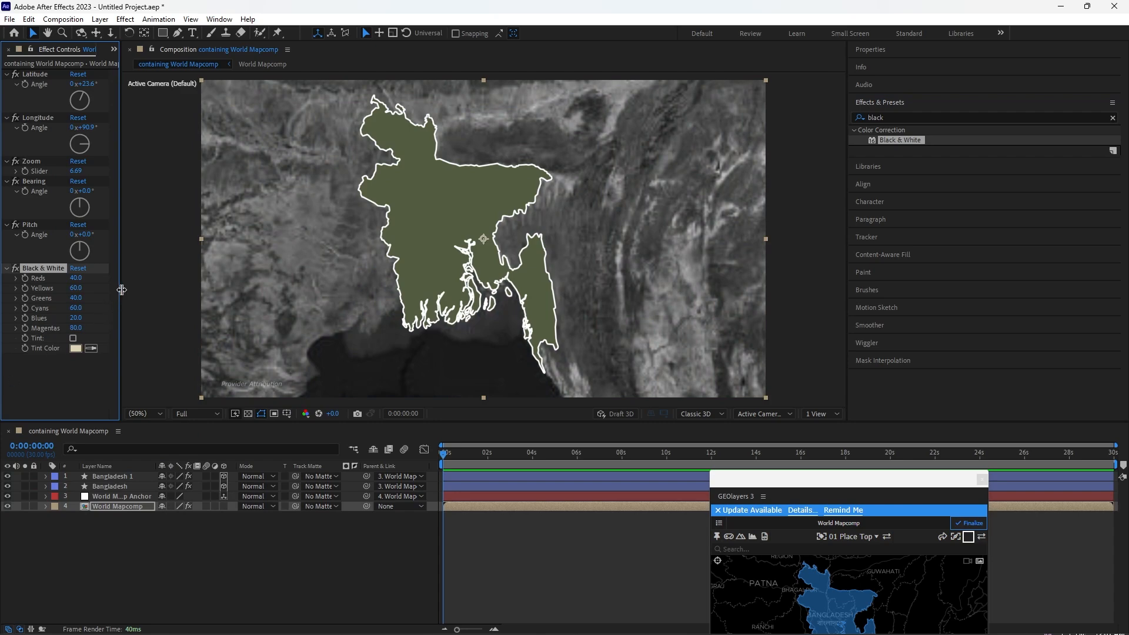
# Step: Darken the map's Black & White effect by setting Reds to -152, Yellows to -64 and Cyans to -66
pyautogui.moveTo(118, 294); pyautogui.dragTo(224, 296)
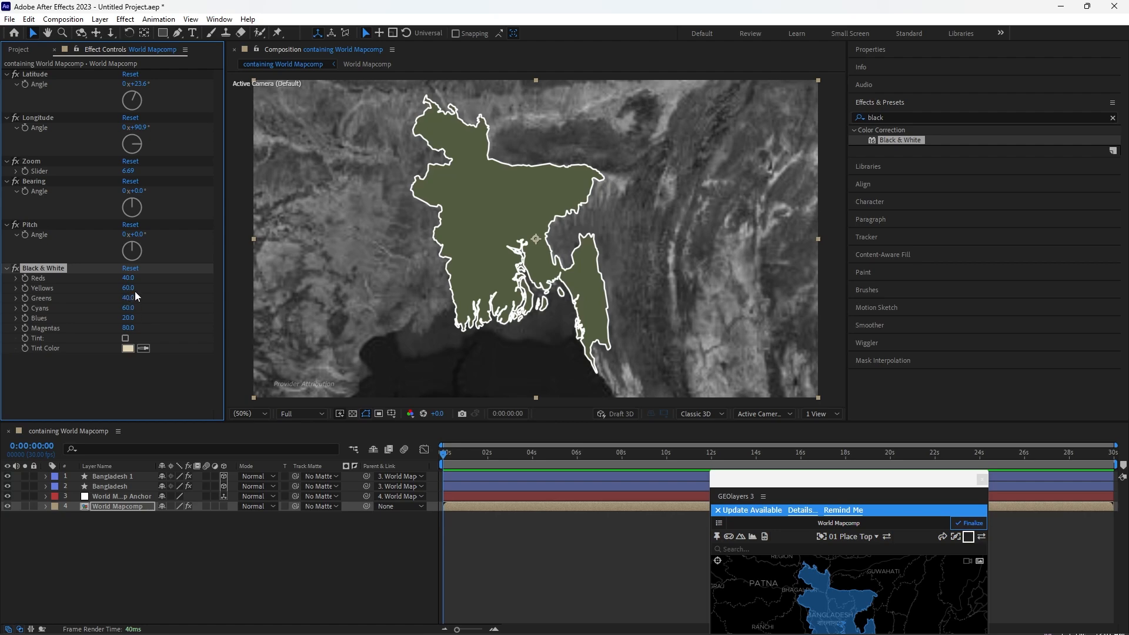
pyautogui.moveTo(133, 280); pyautogui.dragTo(57, 293)
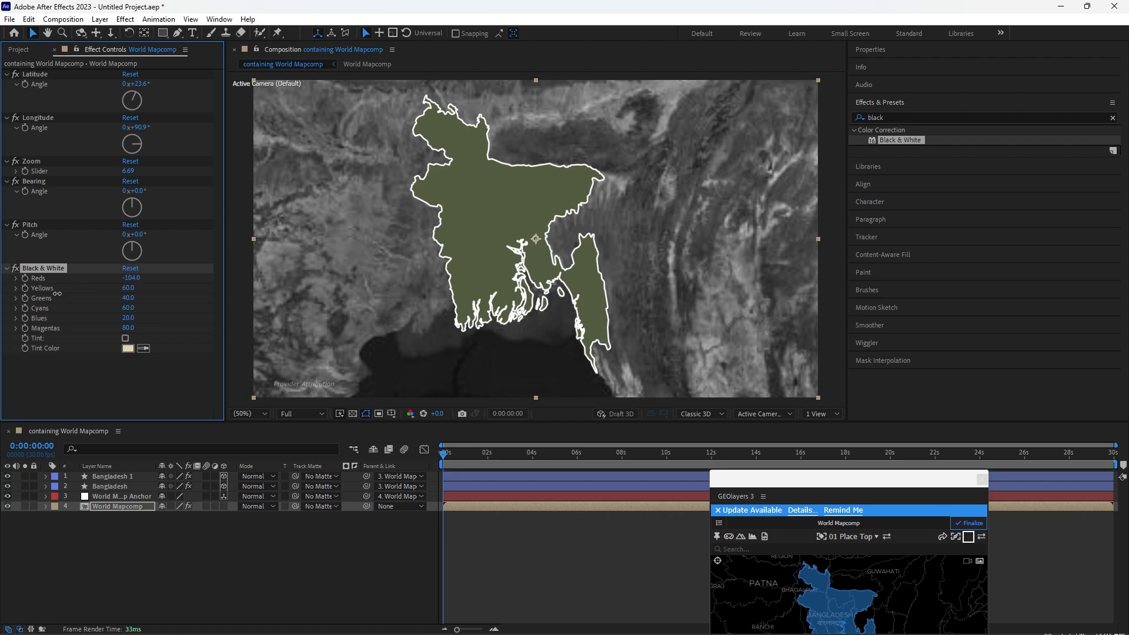
pyautogui.moveTo(127, 287); pyautogui.dragTo(65, 299)
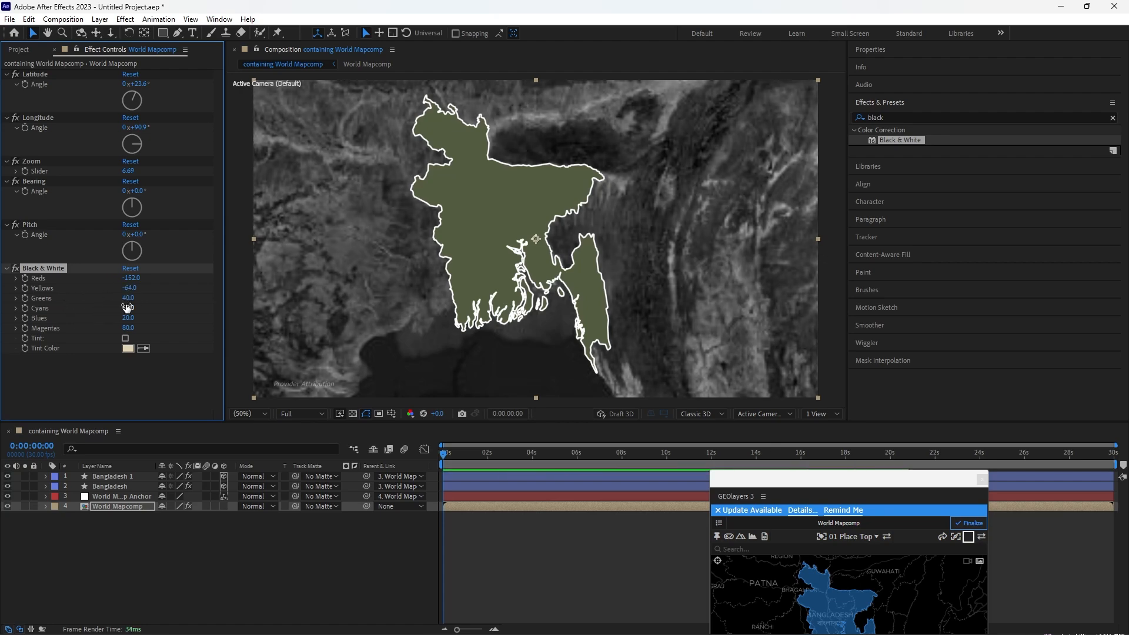
pyautogui.moveTo(127, 307); pyautogui.dragTo(88, 316)
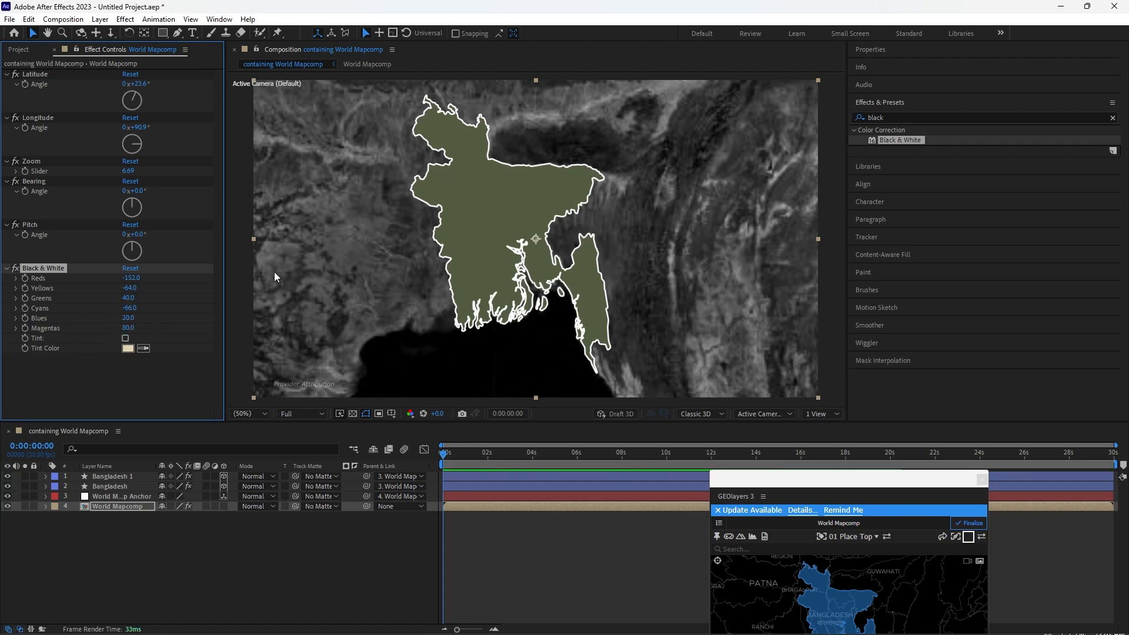
pyautogui.click(360, 585)
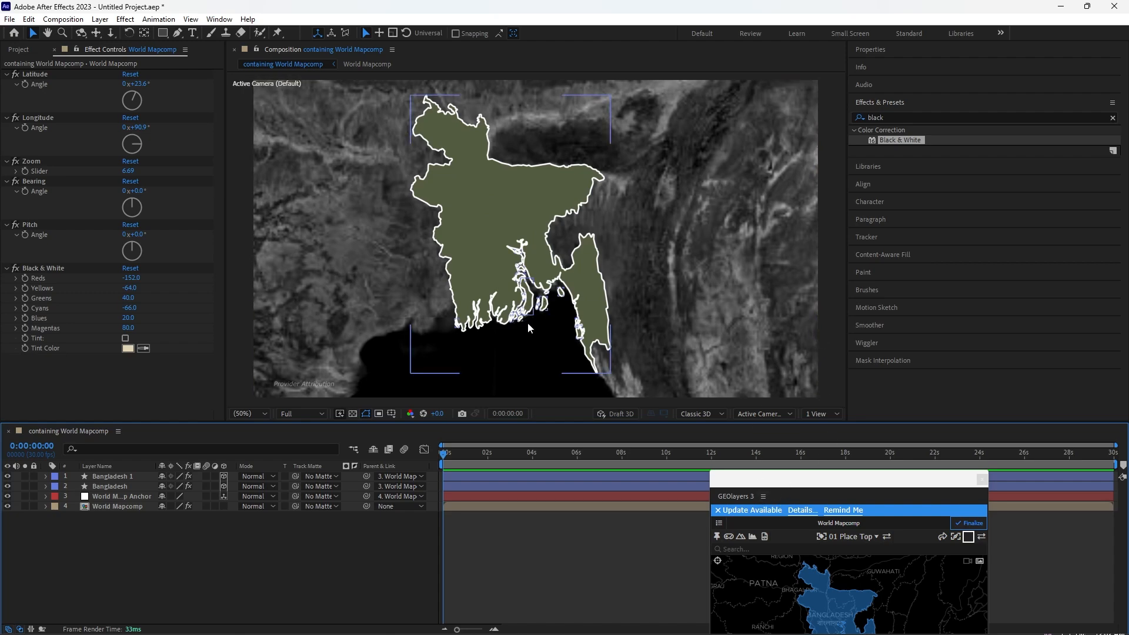
# Step: Switch to File Explorer and bring the flag image b42650652f20acc20d070f3daede7d75.jpg from drive E into the composition as the uppermost layer
pyautogui.moveTo(645, 630)
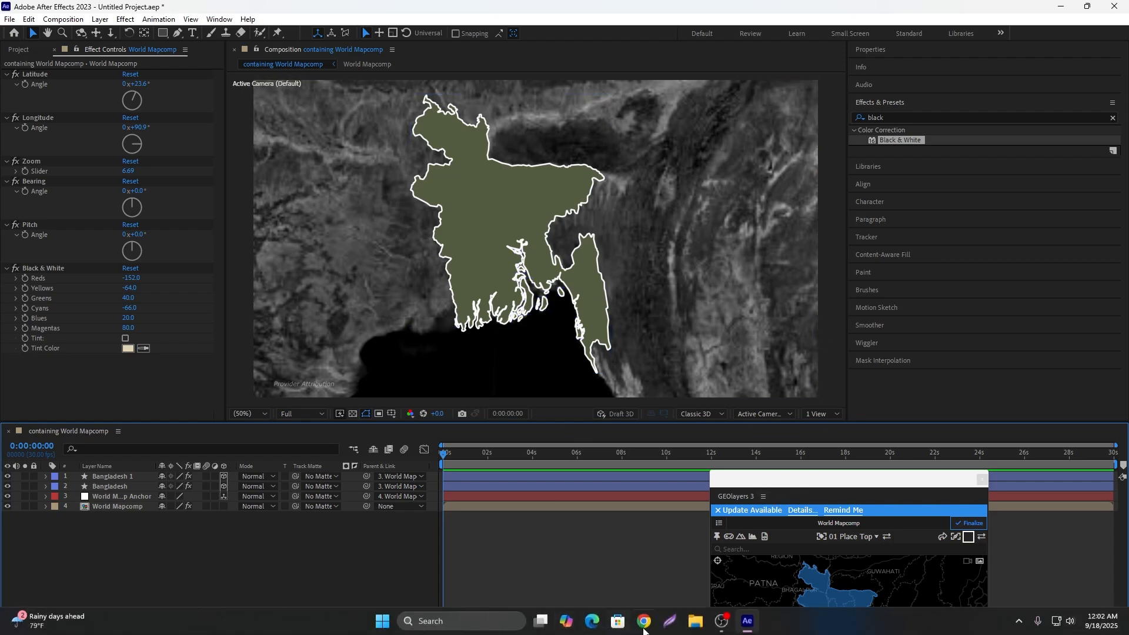
pyautogui.click(747, 622)
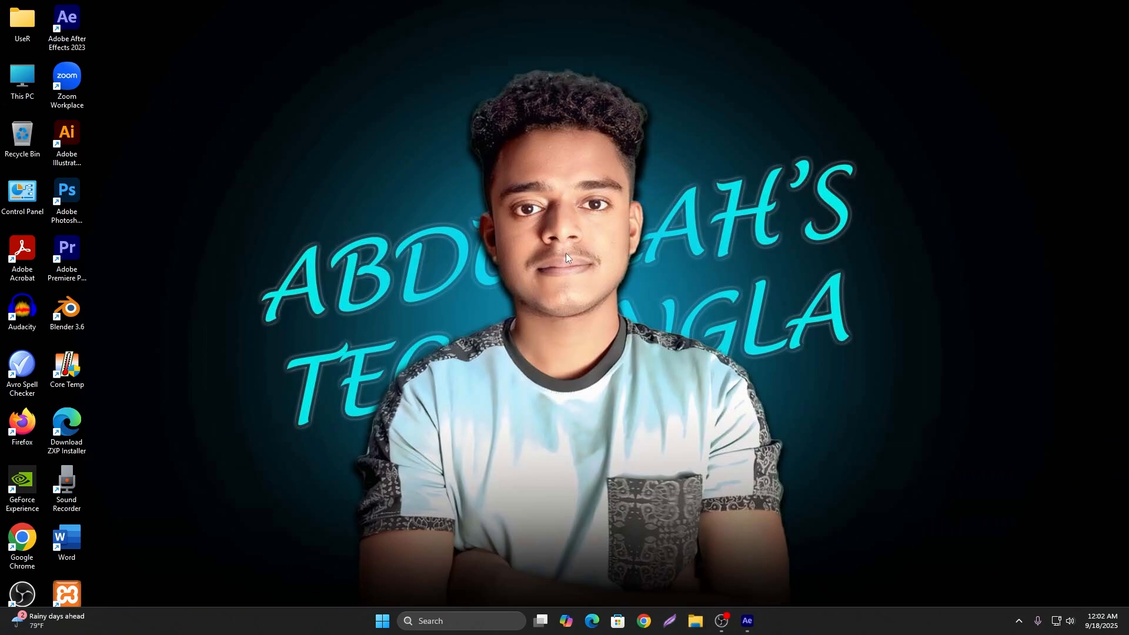
pyautogui.press('super+e')
pyautogui.click(48, 356)
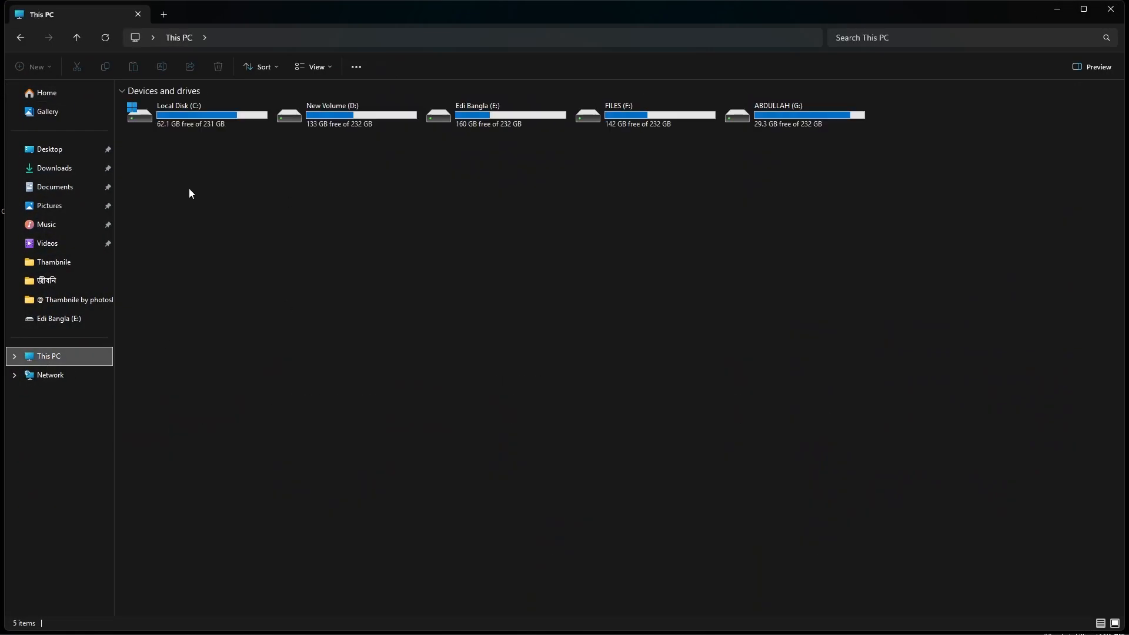
pyautogui.doubleClick(638, 116)
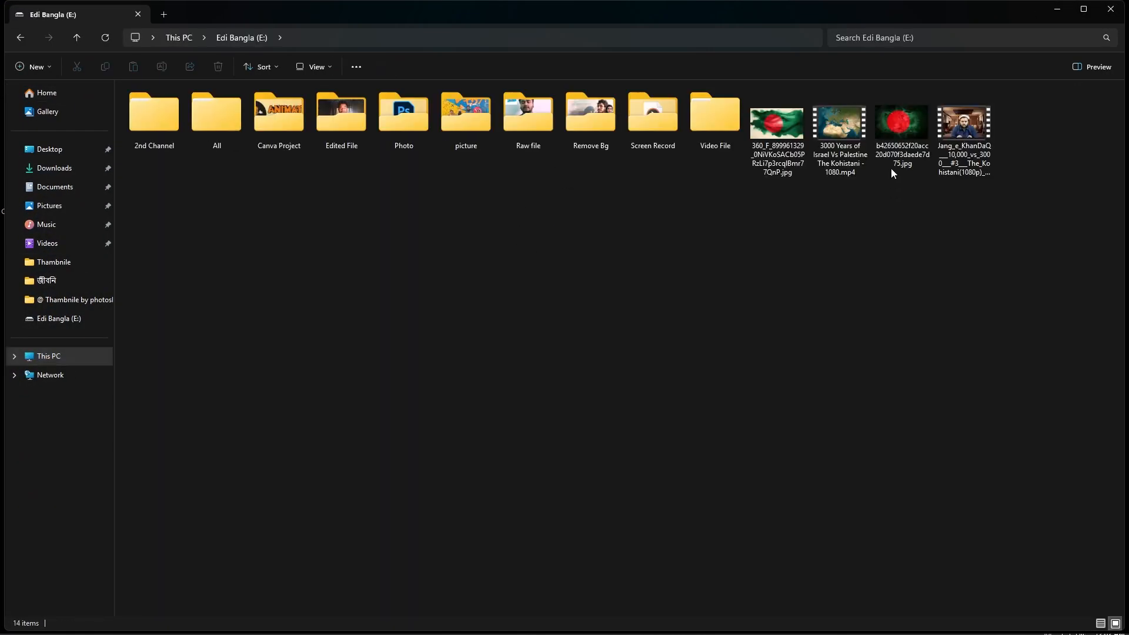
pyautogui.click(905, 142)
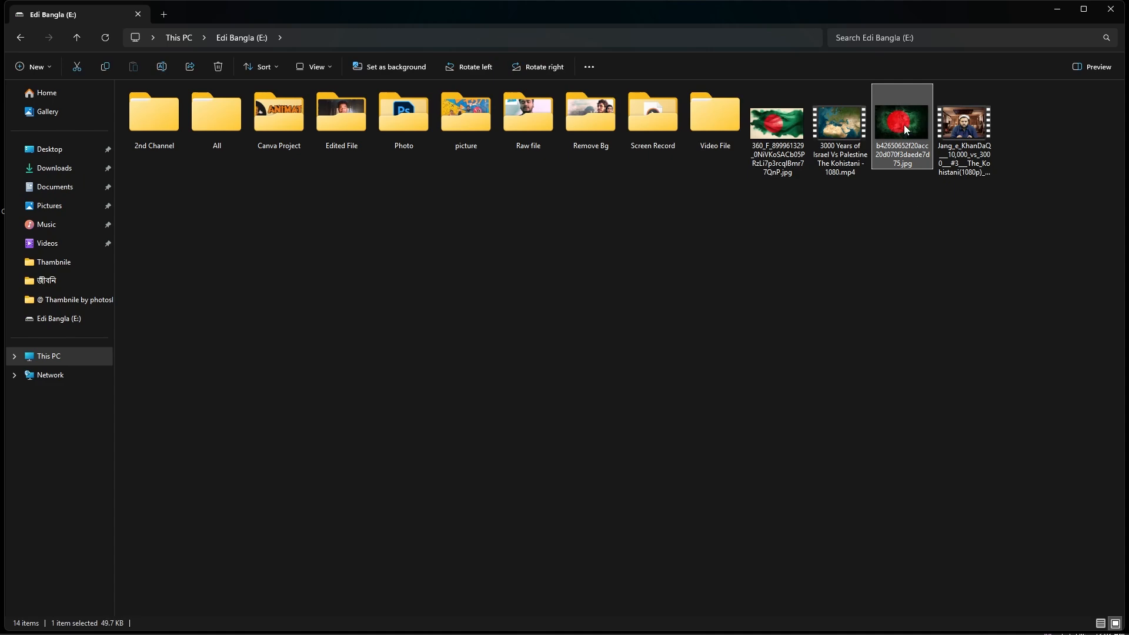
pyautogui.moveTo(904, 125); pyautogui.dragTo(223, 537)
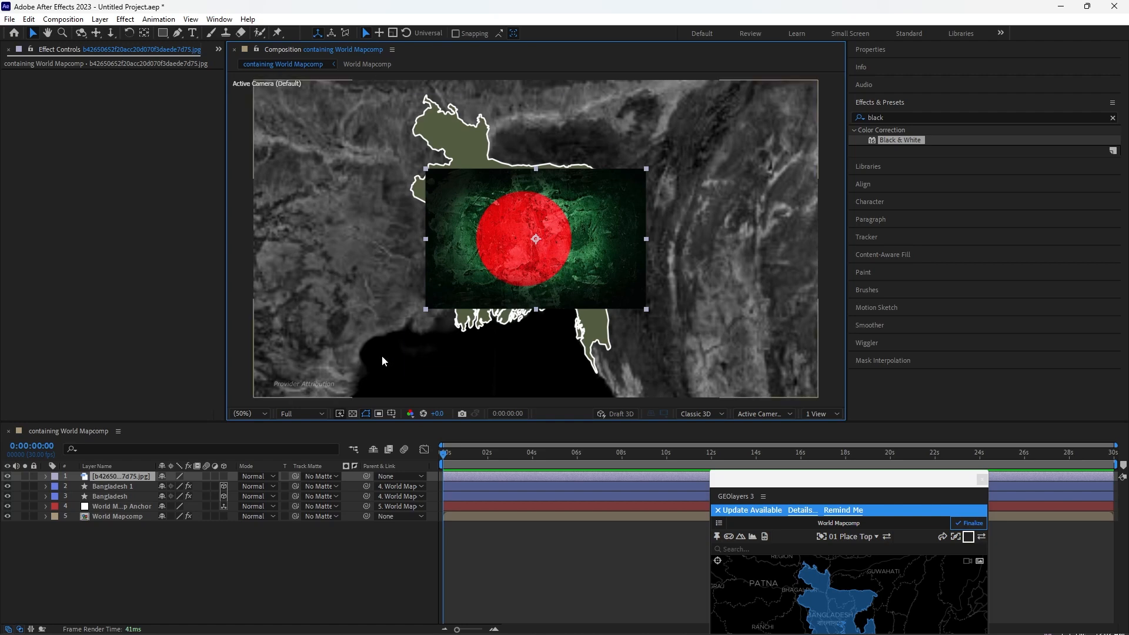
# Step: Enlarge the flag image from its corner and shift it slightly so it covers most of the Bangladesh shape
pyautogui.moveTo(648, 309); pyautogui.dragTo(744, 374)
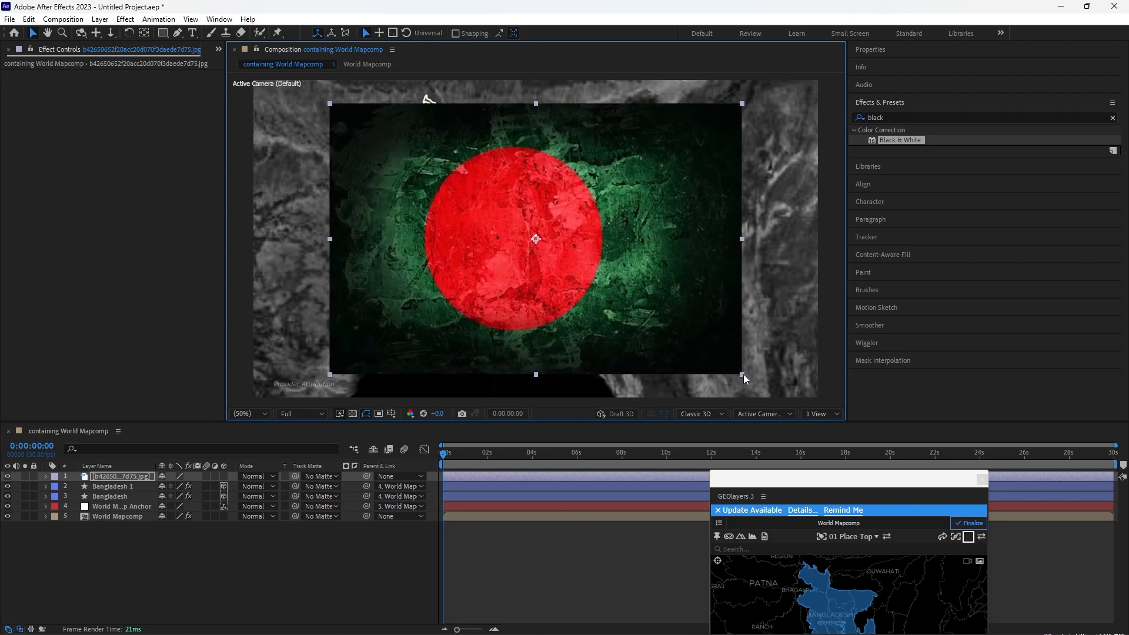
pyautogui.moveTo(551, 274)
pyautogui.mouseDown()
pyautogui.moveTo(528, 269)
pyautogui.moveTo(539, 269)
pyautogui.mouseUp()
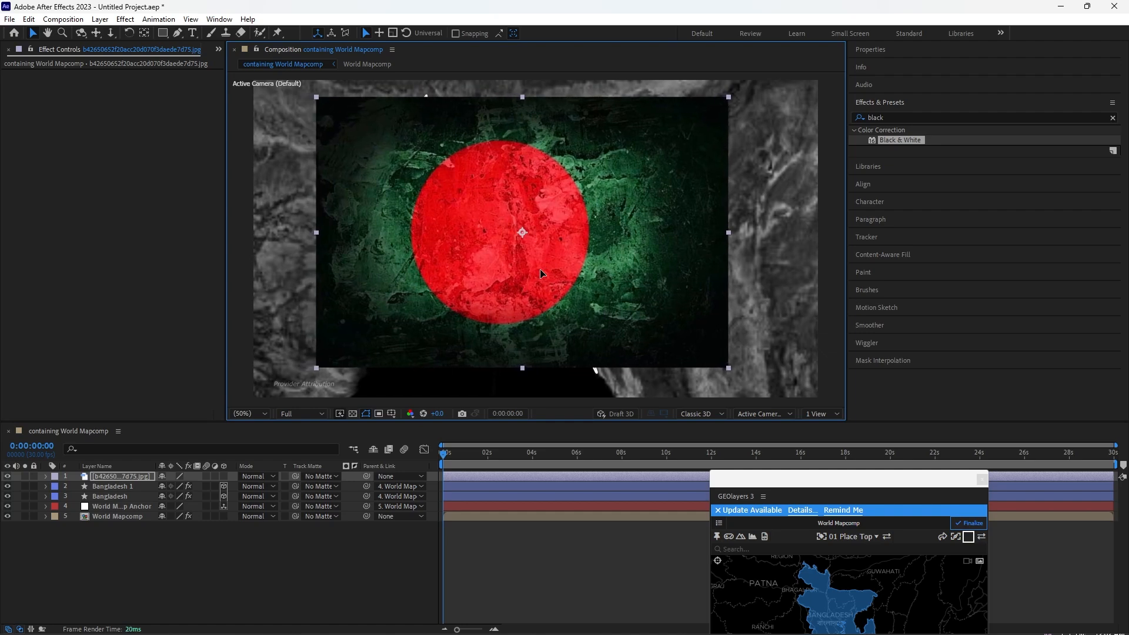
pyautogui.click(128, 487)
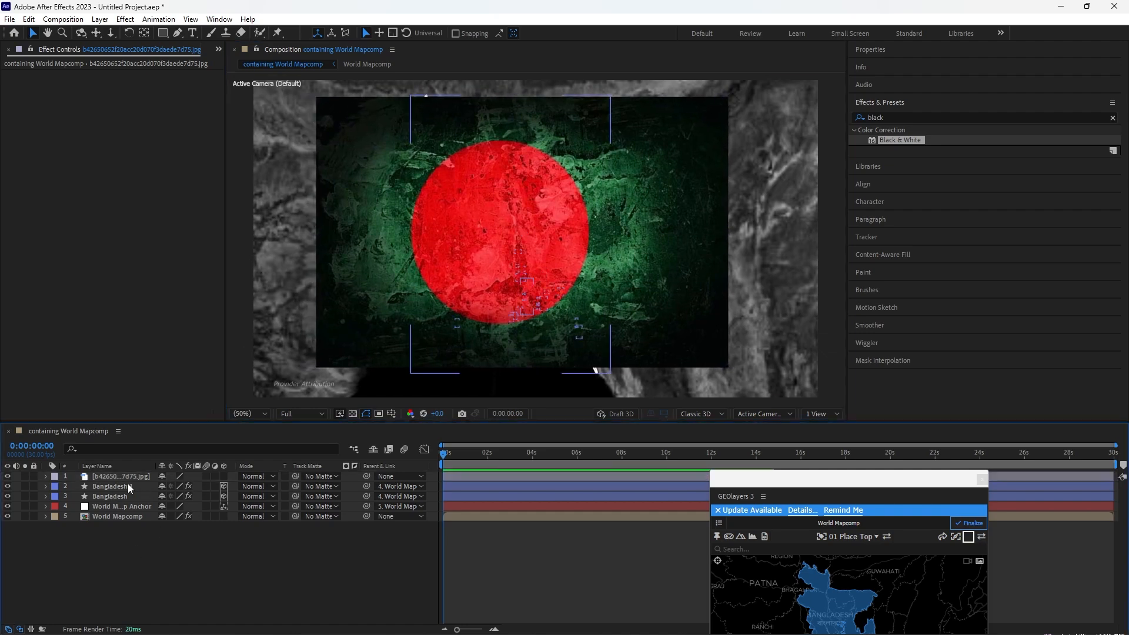
# Step: Rotate the flag image layer by 30°
pyautogui.click(115, 476)
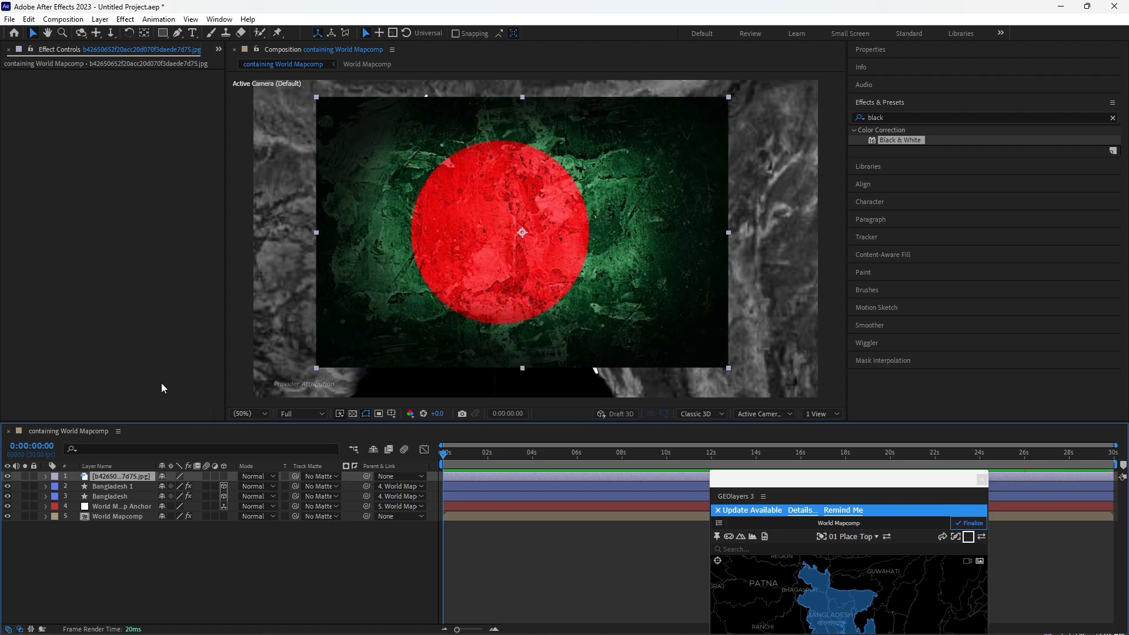
pyautogui.press('r')
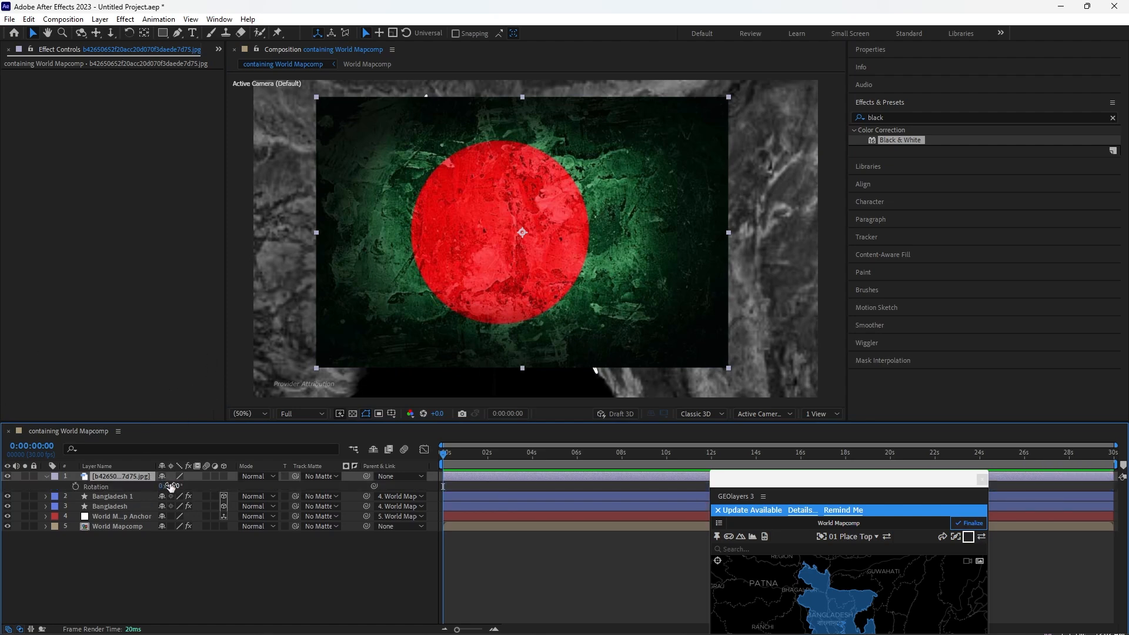
pyautogui.moveTo(171, 487); pyautogui.dragTo(193, 487)
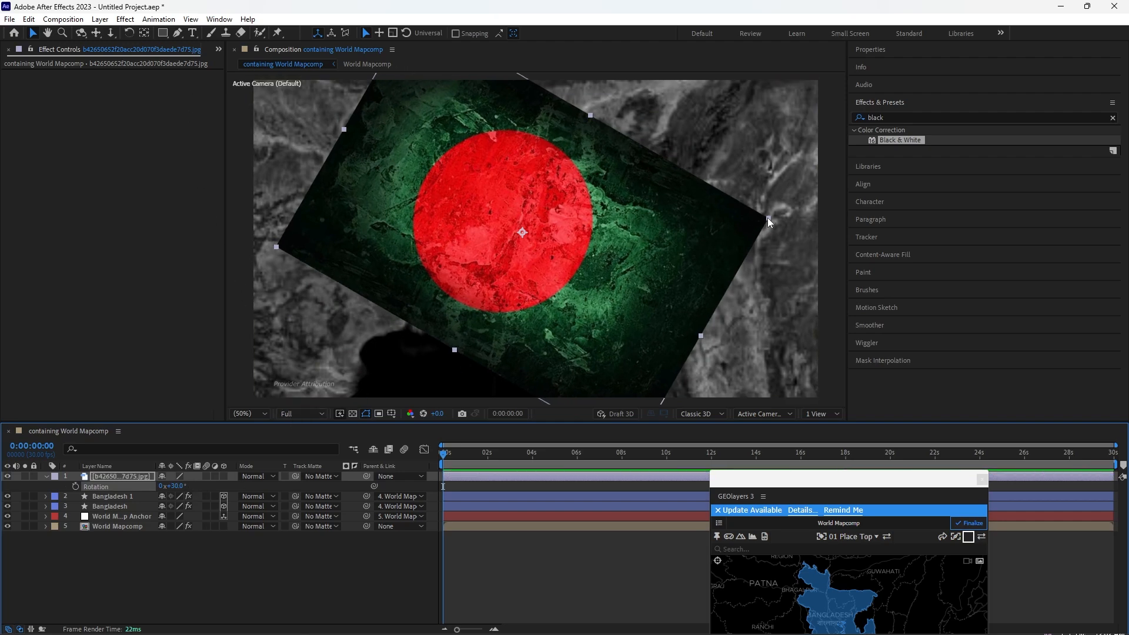
# Step: Scale the flag image down from its corner and shift it slightly so it still covers the Bangladesh shape
pyautogui.moveTo(768, 219); pyautogui.dragTo(718, 231)
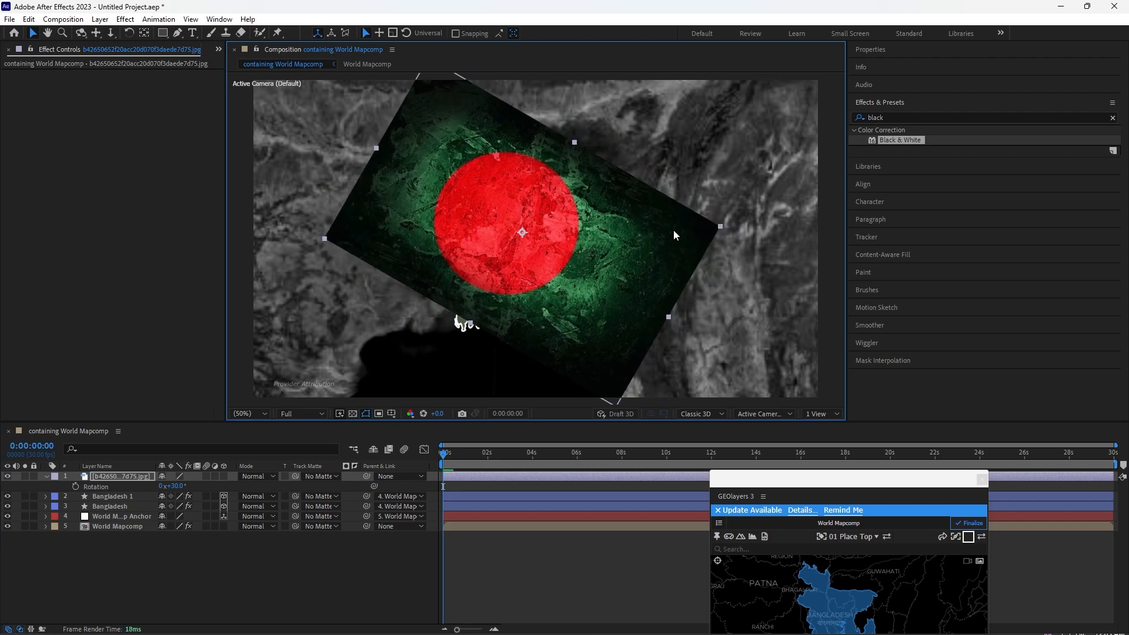
pyautogui.moveTo(601, 232); pyautogui.dragTo(590, 235)
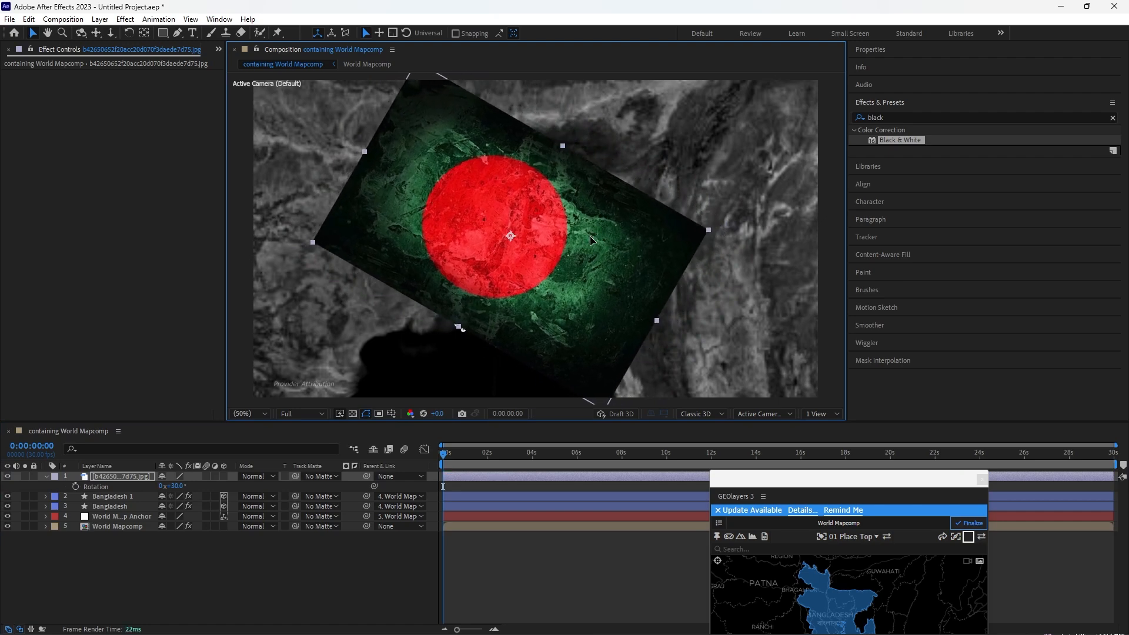
pyautogui.click(348, 558)
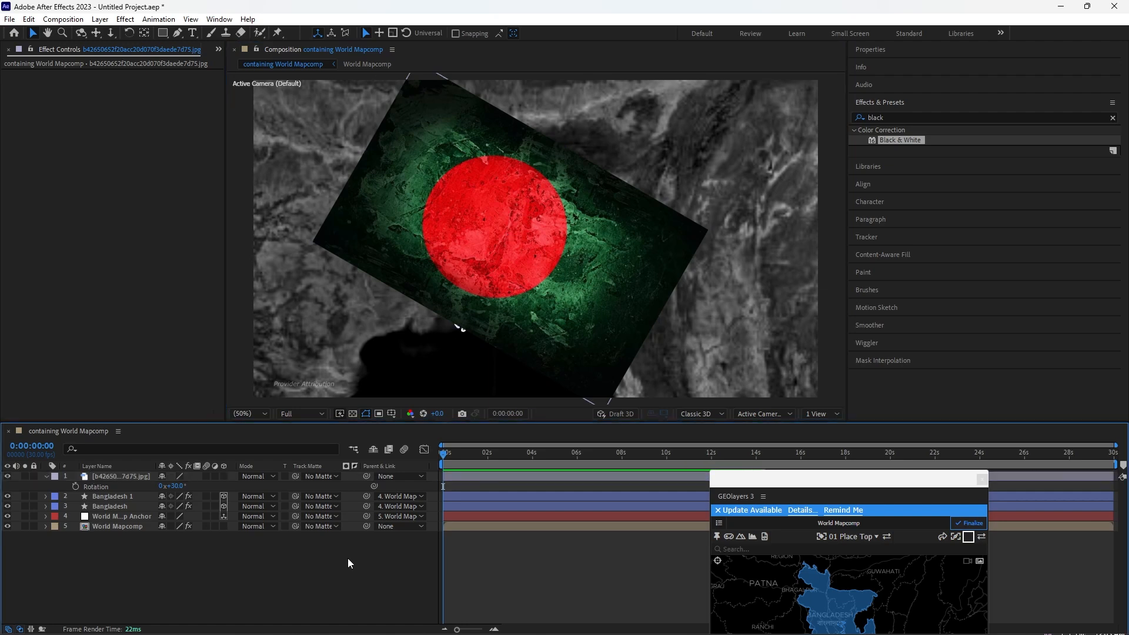
pyautogui.click(46, 477)
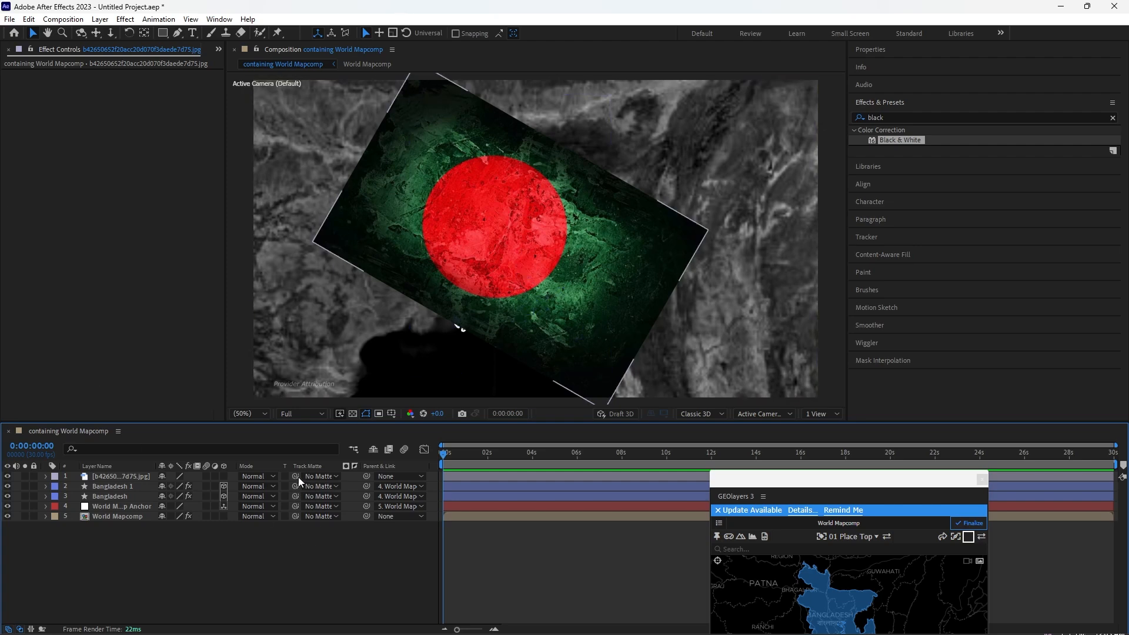
# Step: Set the Bangladesh shape layer (layer 3) as the flag image layer's track matte
pyautogui.click(126, 479)
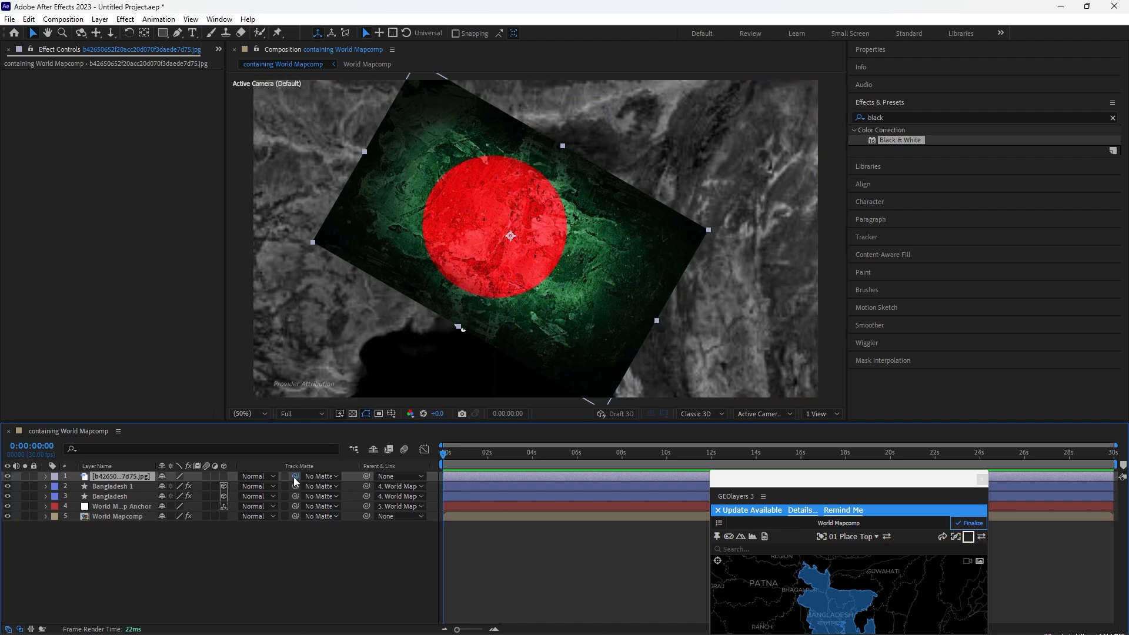
pyautogui.moveTo(295, 476); pyautogui.dragTo(98, 502)
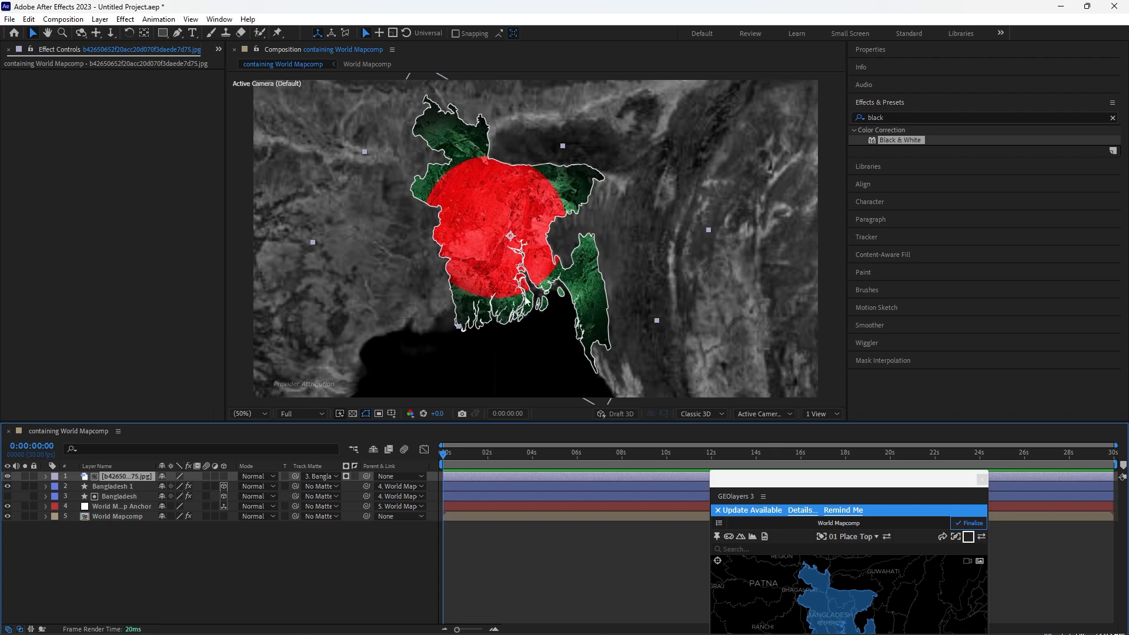
pyautogui.click(282, 545)
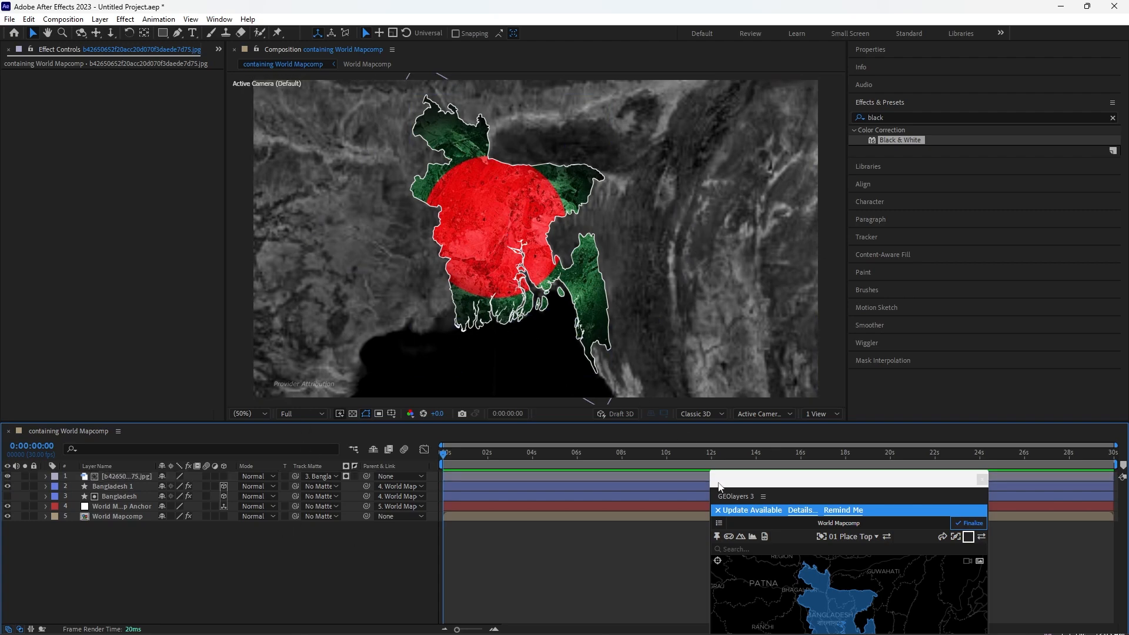
# Step: Move the GEOlayers window clear of the timeline, make the flag image layer 3D and parent it to World Mapcomp Anchor
pyautogui.moveTo(762, 483); pyautogui.dragTo(898, 74)
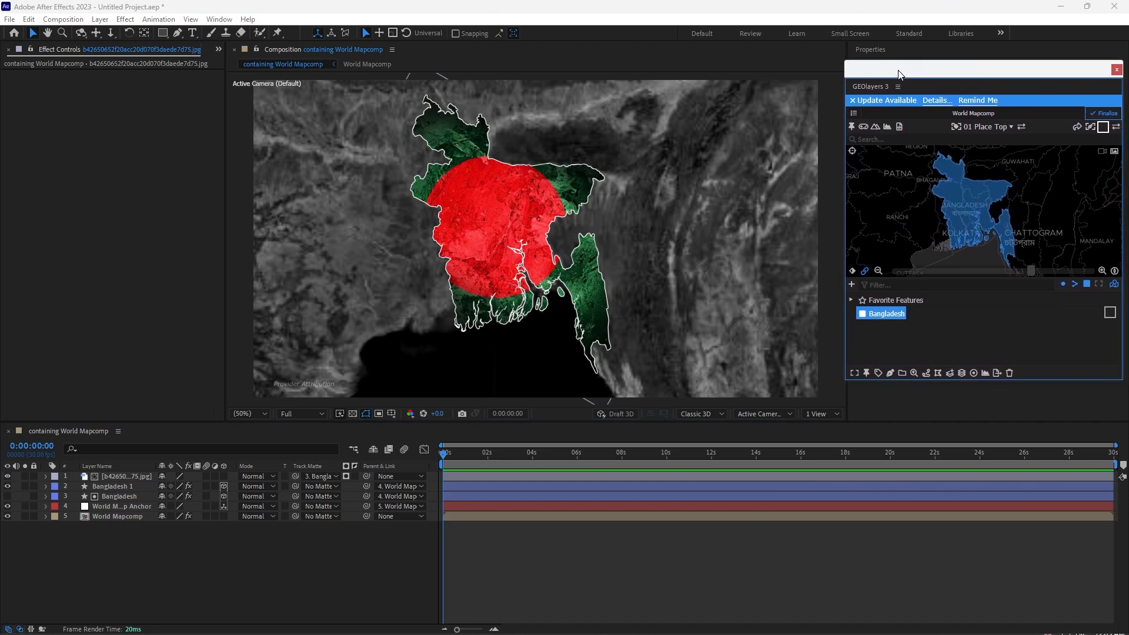
pyautogui.moveTo(899, 74); pyautogui.dragTo(887, 95)
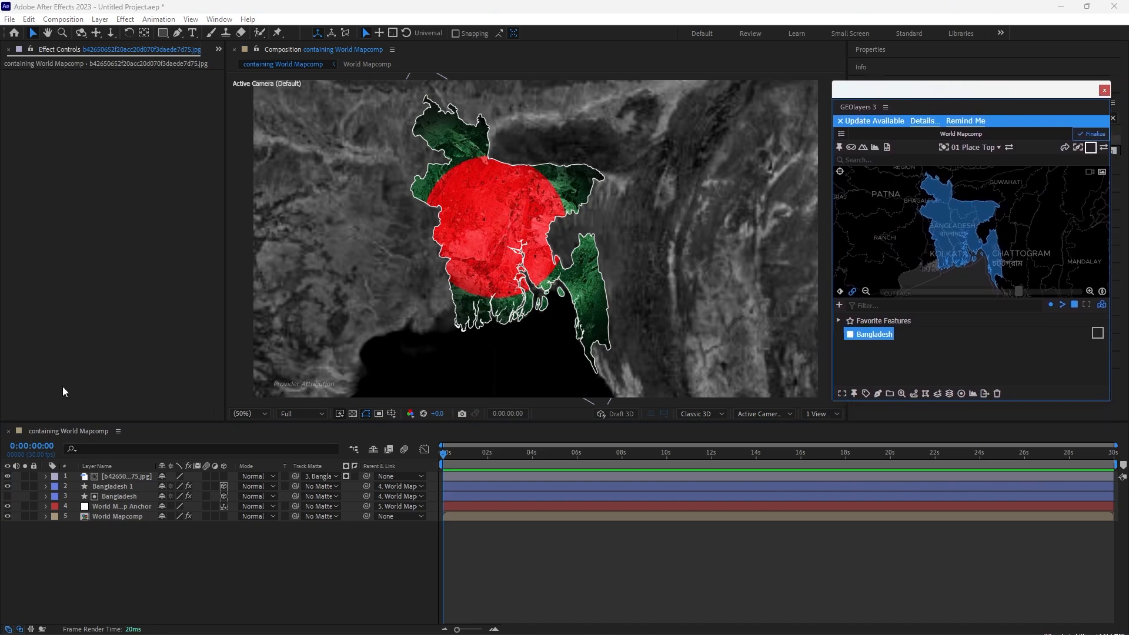
pyautogui.click(224, 477)
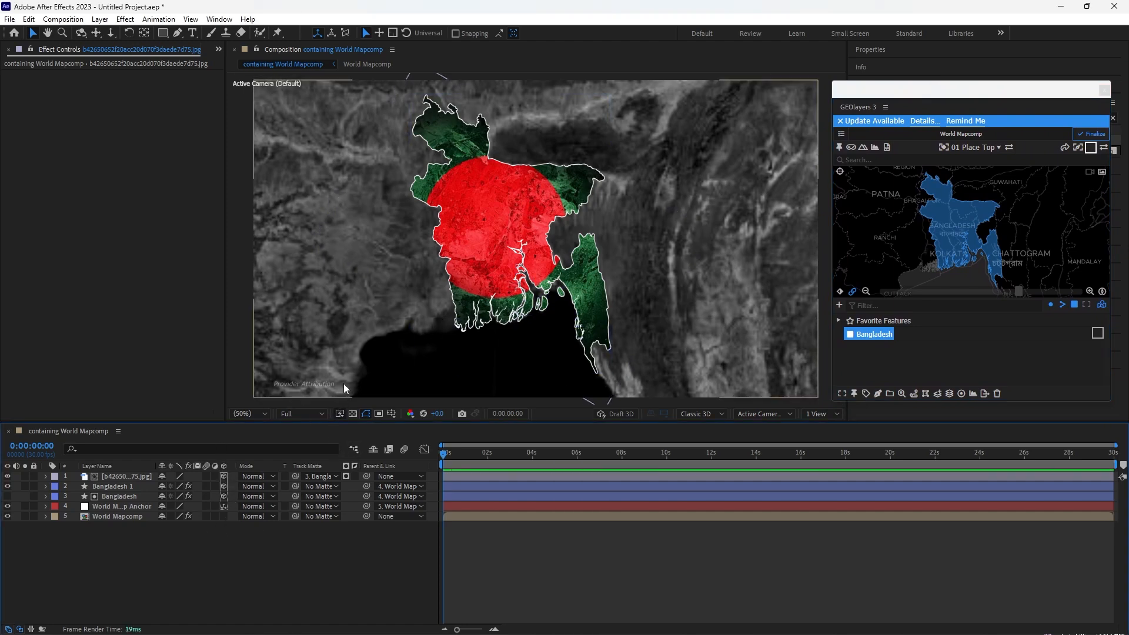
pyautogui.click(379, 478)
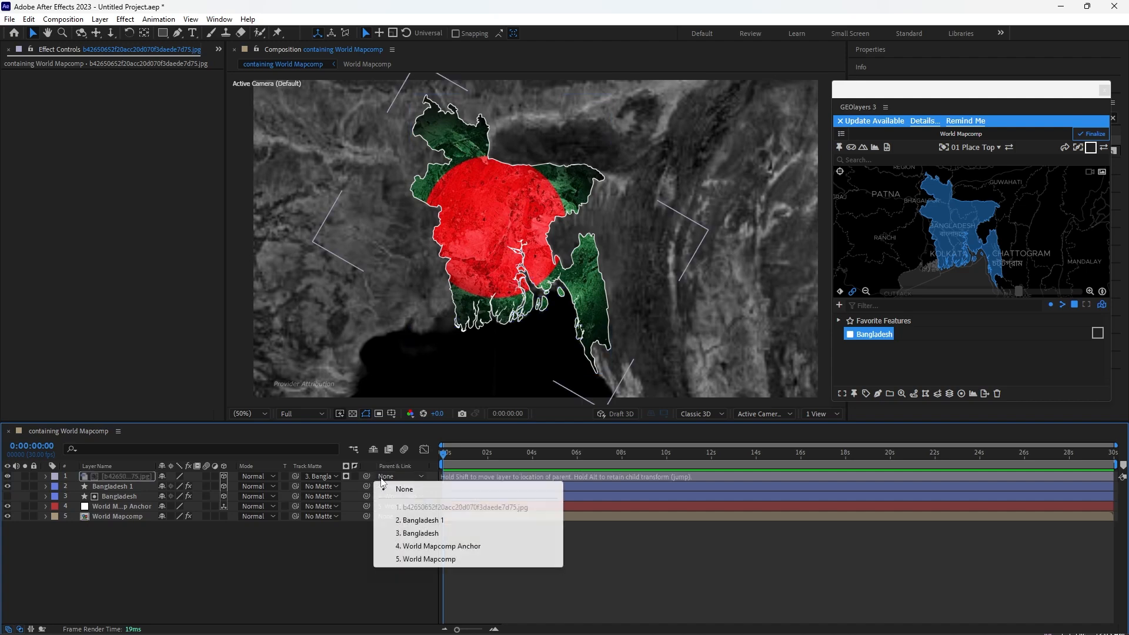
pyautogui.click(426, 549)
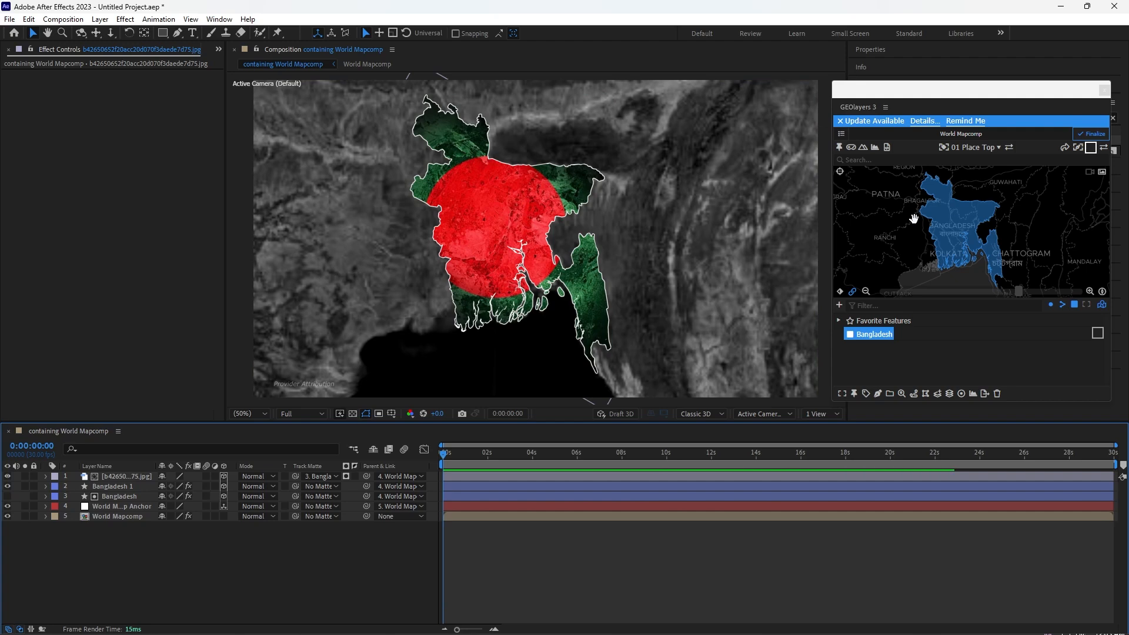
# Step: Zoom the GEOlayers map out slightly and reframe it so Bangladesh appears a little smaller near the centre of the composition
pyautogui.scroll(-3, 914, 219)
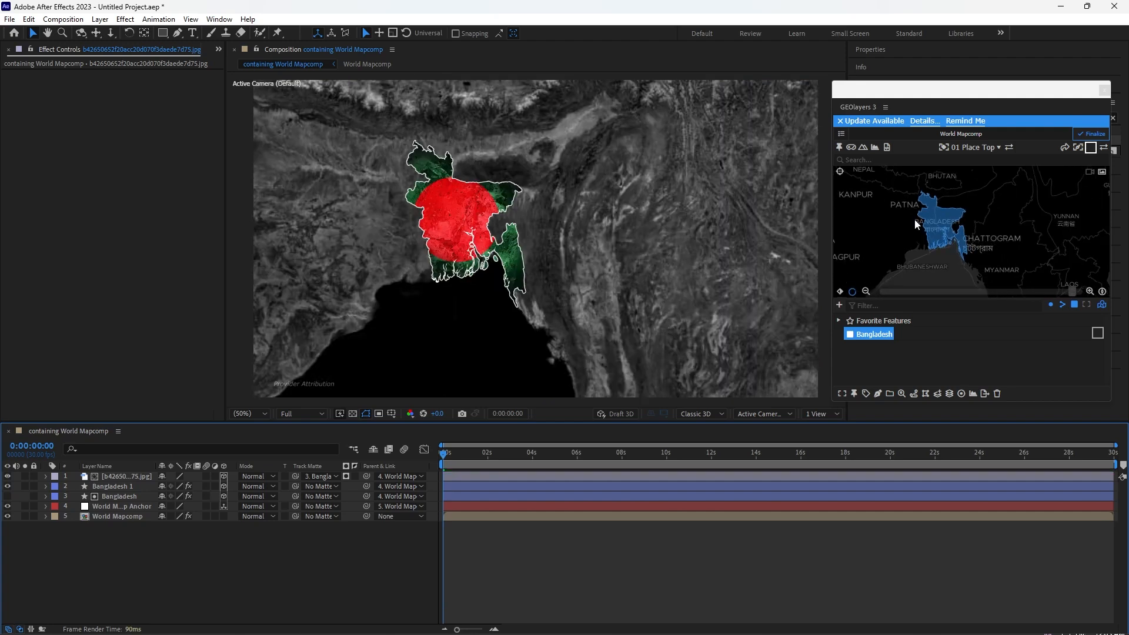
pyautogui.scroll(2, 915, 219)
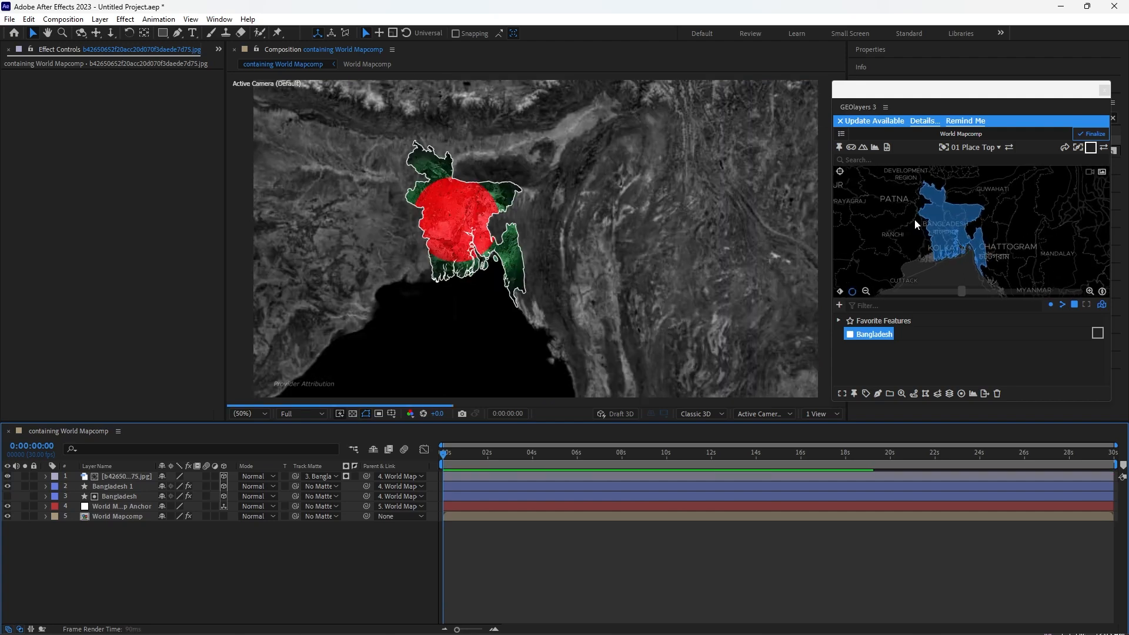
pyautogui.scroll(2, 913, 217)
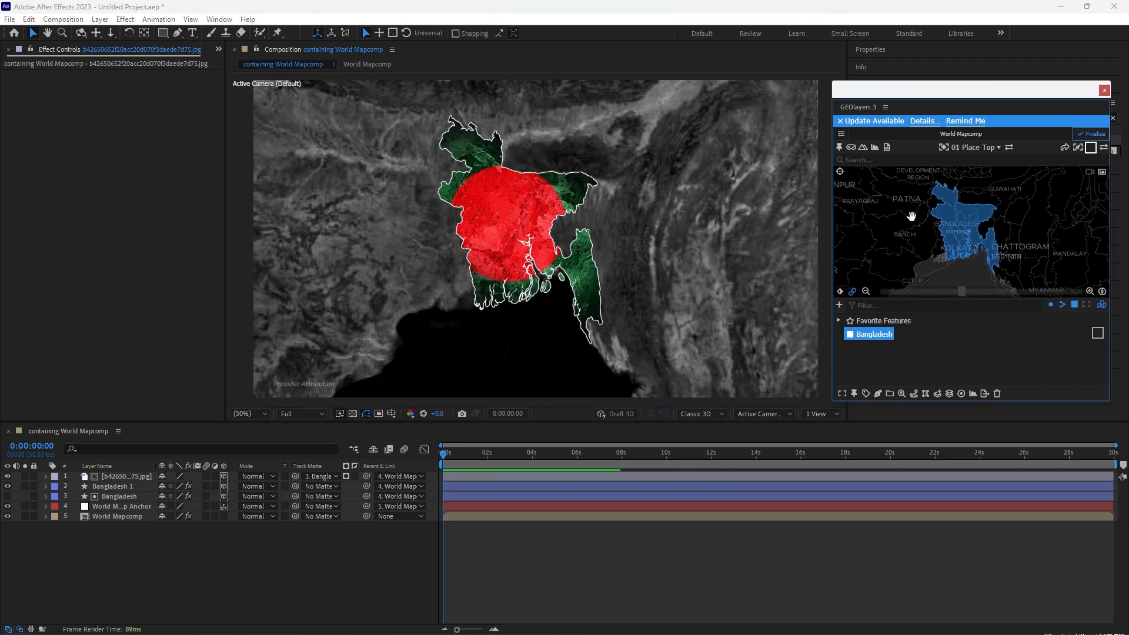
# Step: Set the World Mapcomp's attribution to none in its Mapcomp settings and apply the change
pyautogui.click(841, 133)
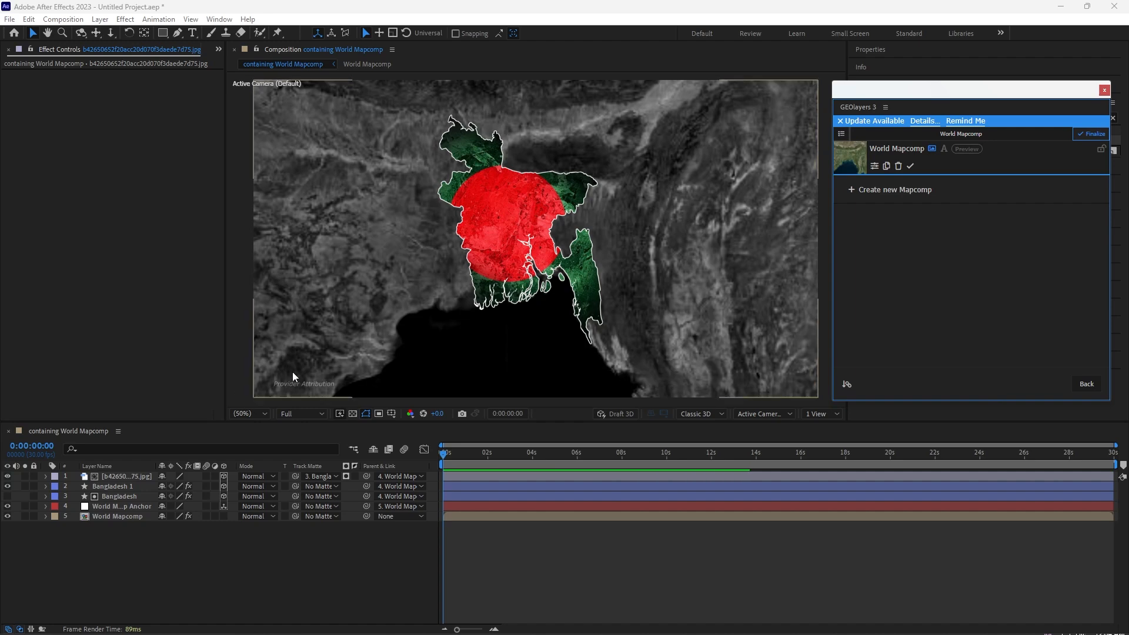
pyautogui.click(874, 166)
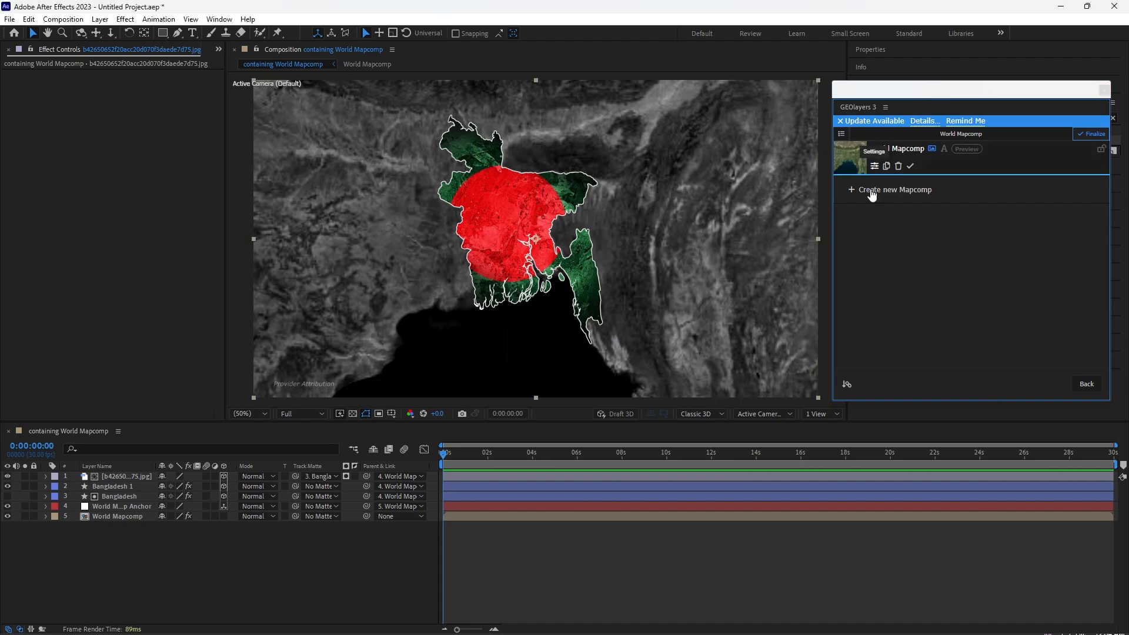
pyautogui.click(902, 253)
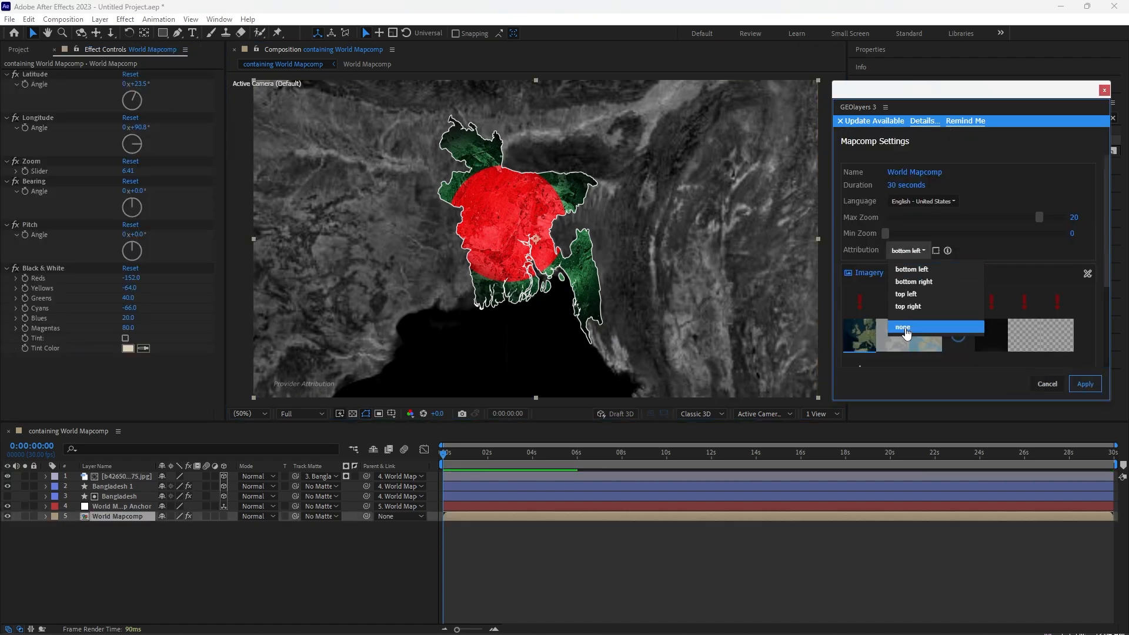
pyautogui.click(908, 323)
pyautogui.click(1080, 385)
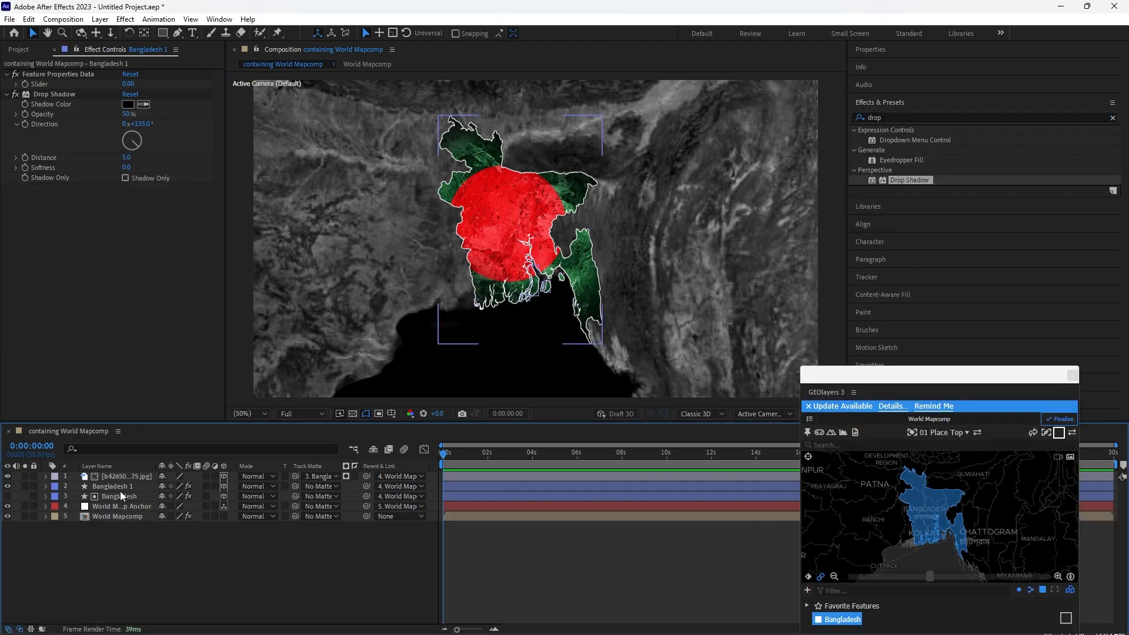
# Step: Add Trim Paths to the Bangladesh 1 outline layer and expand its properties
pyautogui.click(110, 486)
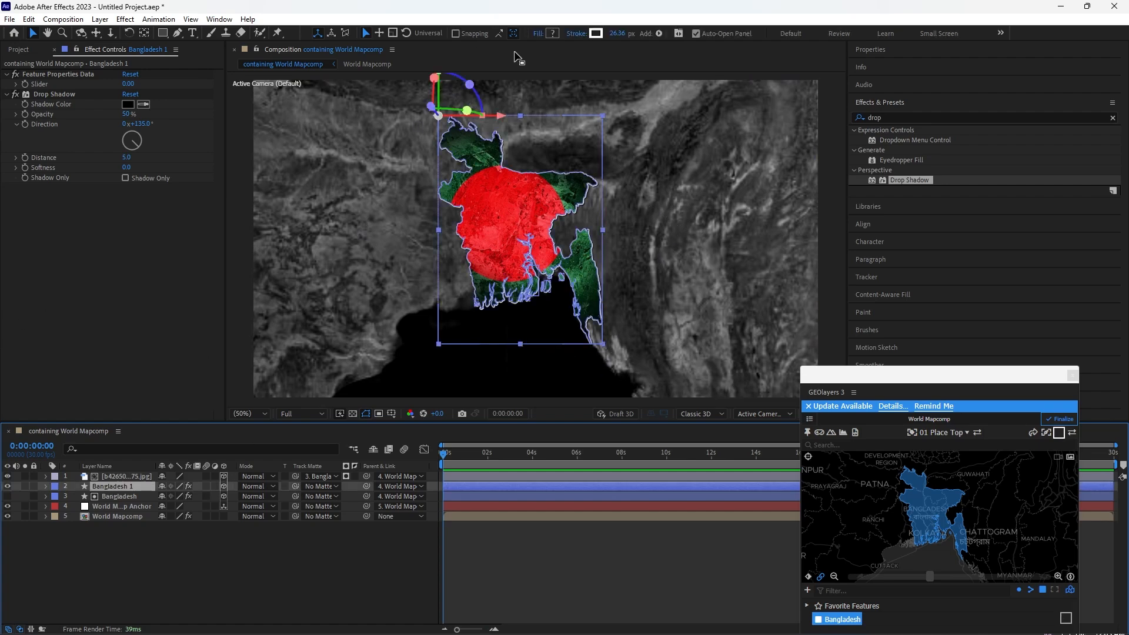
pyautogui.click(659, 33)
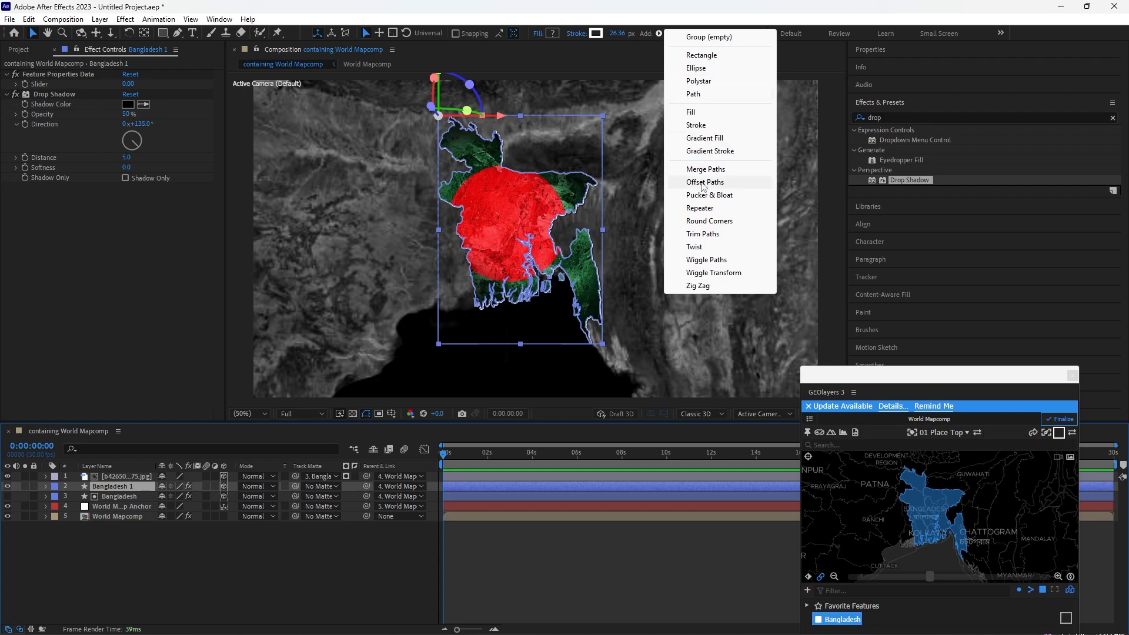
pyautogui.click(703, 233)
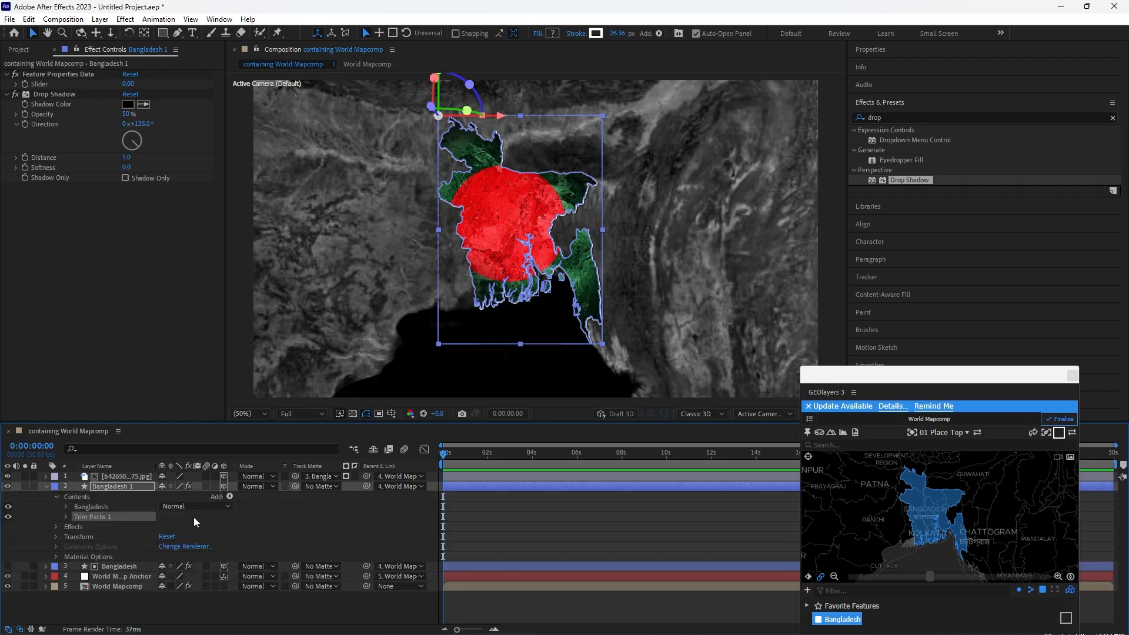
pyautogui.click(66, 517)
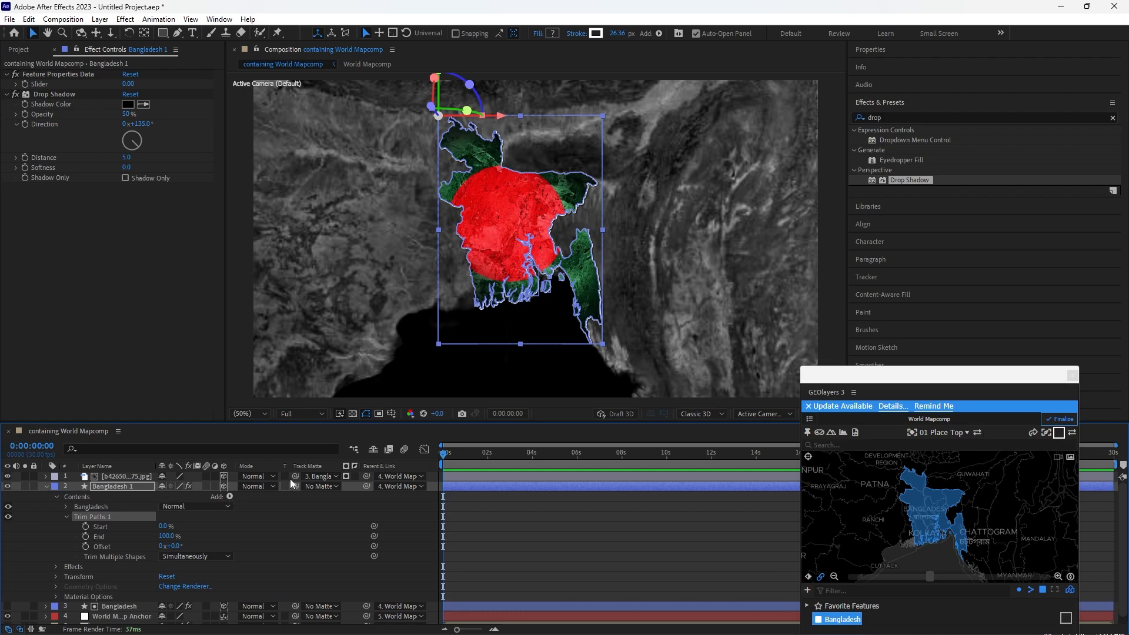
# Step: Animate the outline's Trim Paths End from 0% at the composition start to 100% at 0:00:05:06
pyautogui.click(166, 536)
pyautogui.write('00')
pyautogui.press('Return')
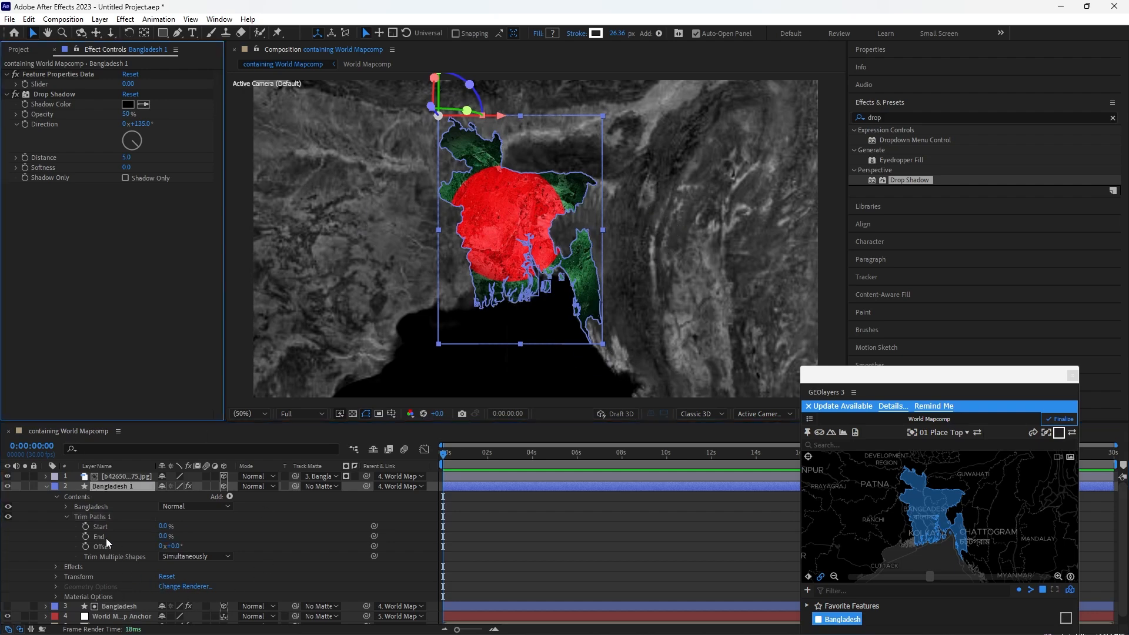
pyautogui.click(87, 535)
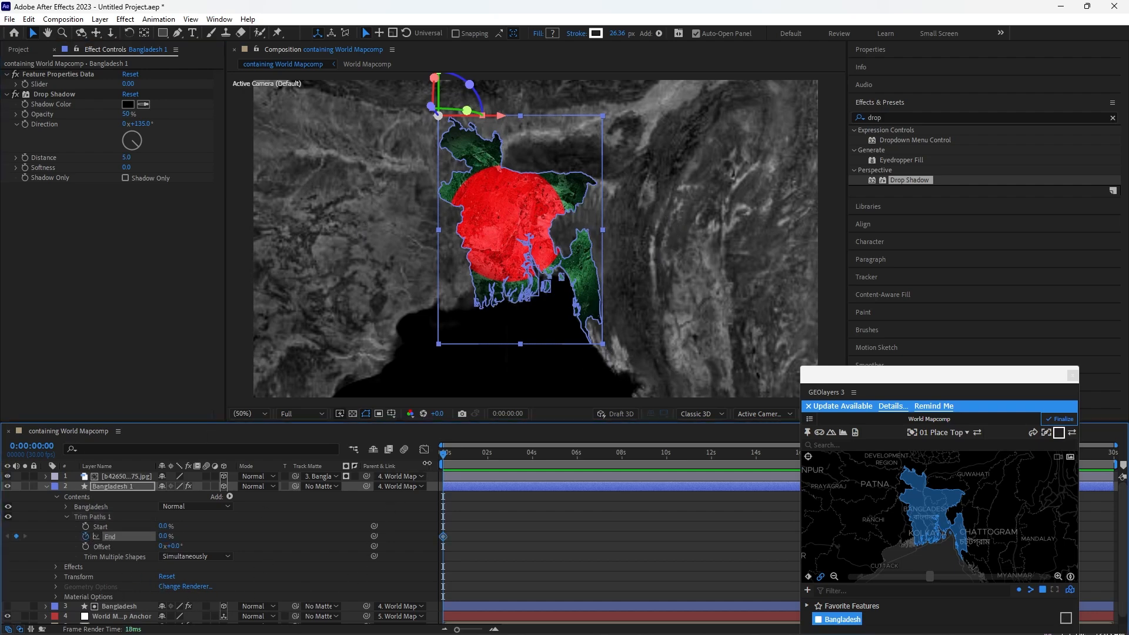
pyautogui.moveTo(443, 457); pyautogui.dragTo(558, 462)
pyautogui.click(164, 537)
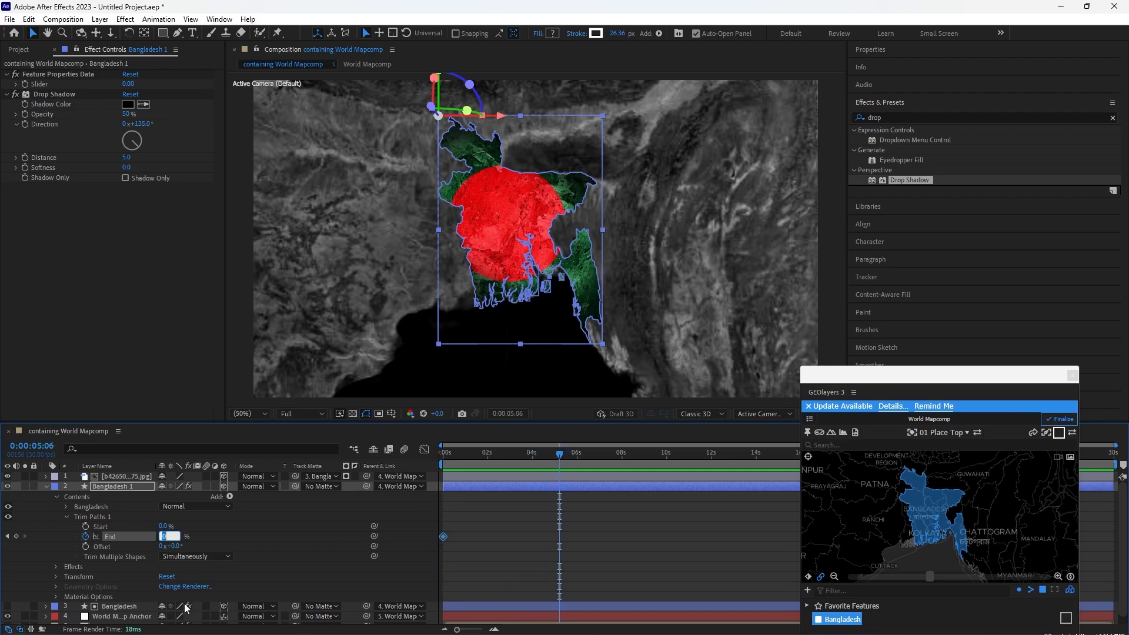
pyautogui.click(96, 318)
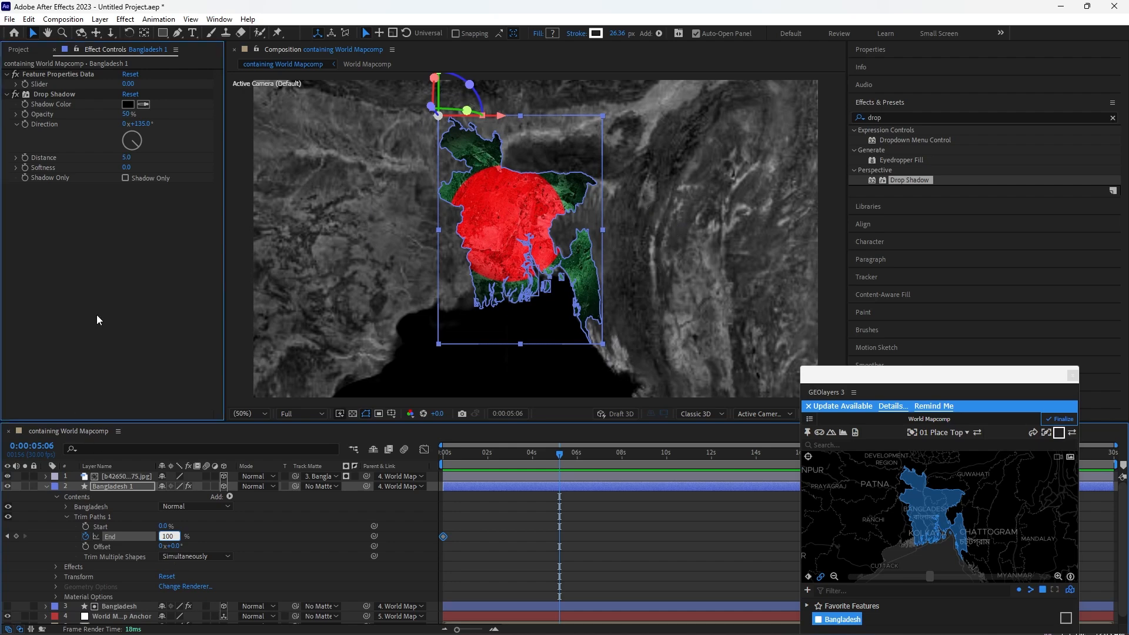
# Step: Apply Easy Ease to both Trim Paths End keyframes and collapse the Bangladesh 1 layer
pyautogui.moveTo(596, 512); pyautogui.dragTo(428, 562)
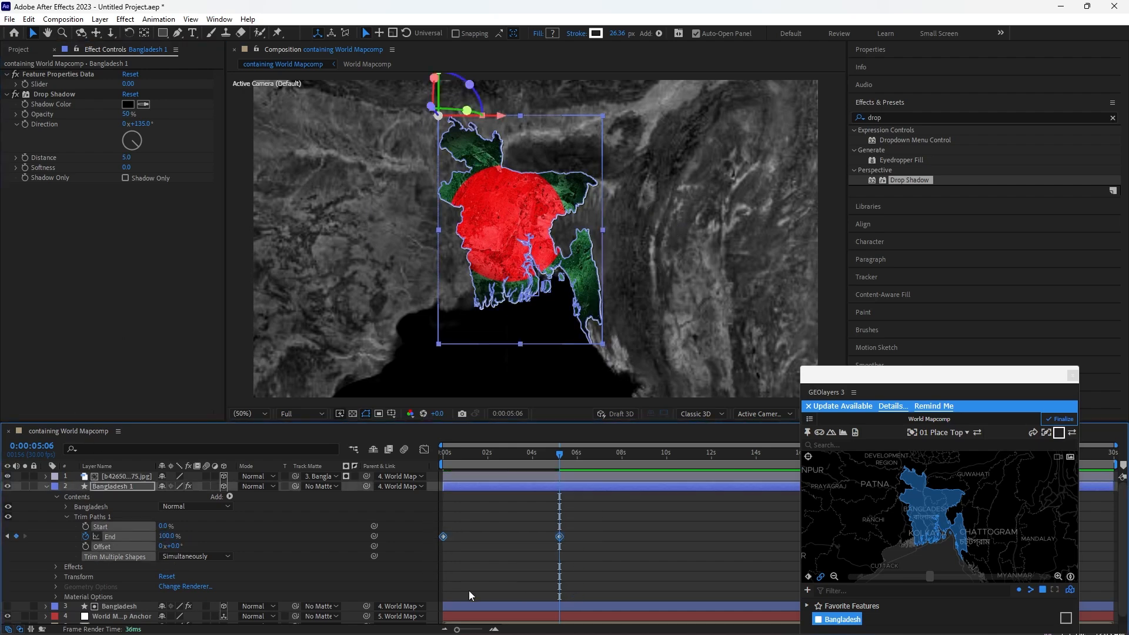
pyautogui.press('F9')
pyautogui.click(47, 486)
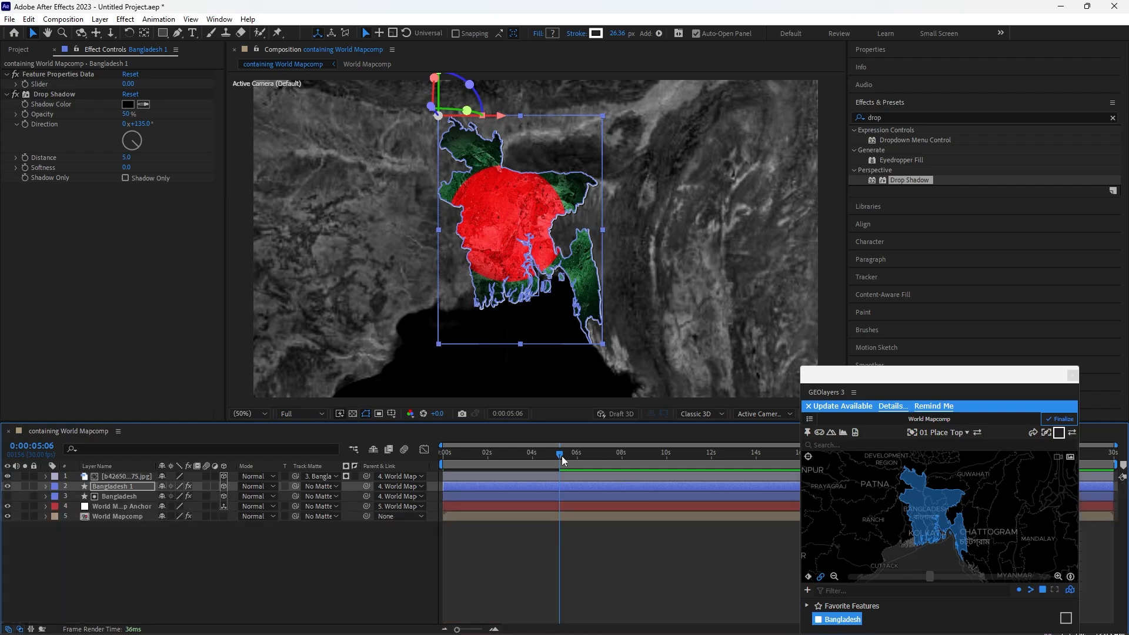
# Step: Preview the outline's drawing animation from the start and return to the first frame
pyautogui.moveTo(562, 454); pyautogui.dragTo(520, 454)
pyautogui.press('Home')
pyautogui.click(369, 567)
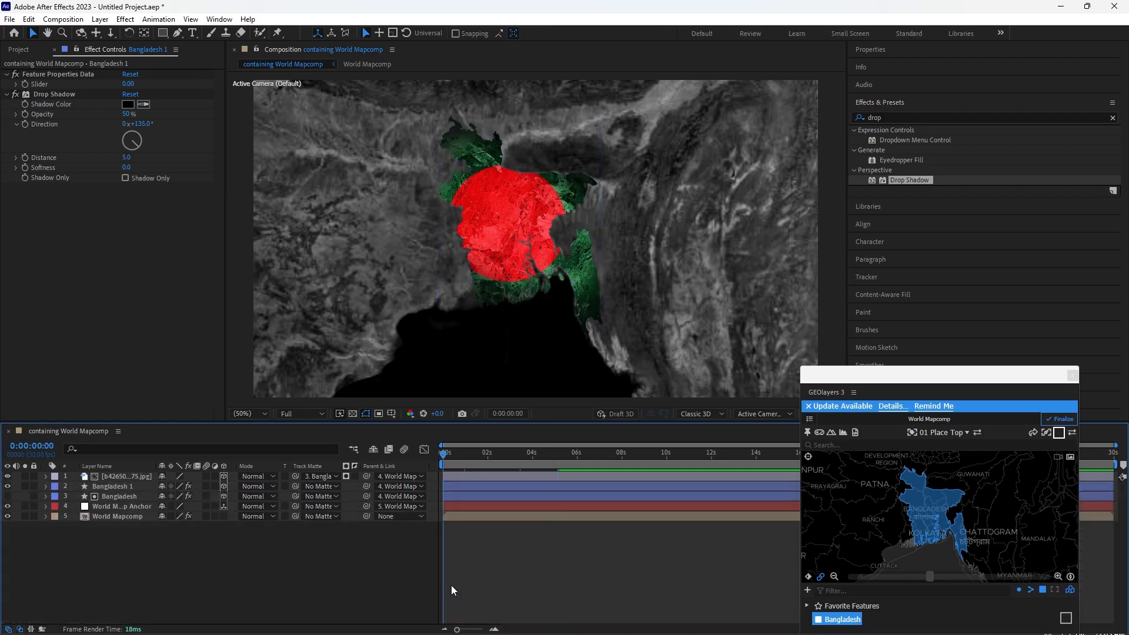
pyautogui.press('space')
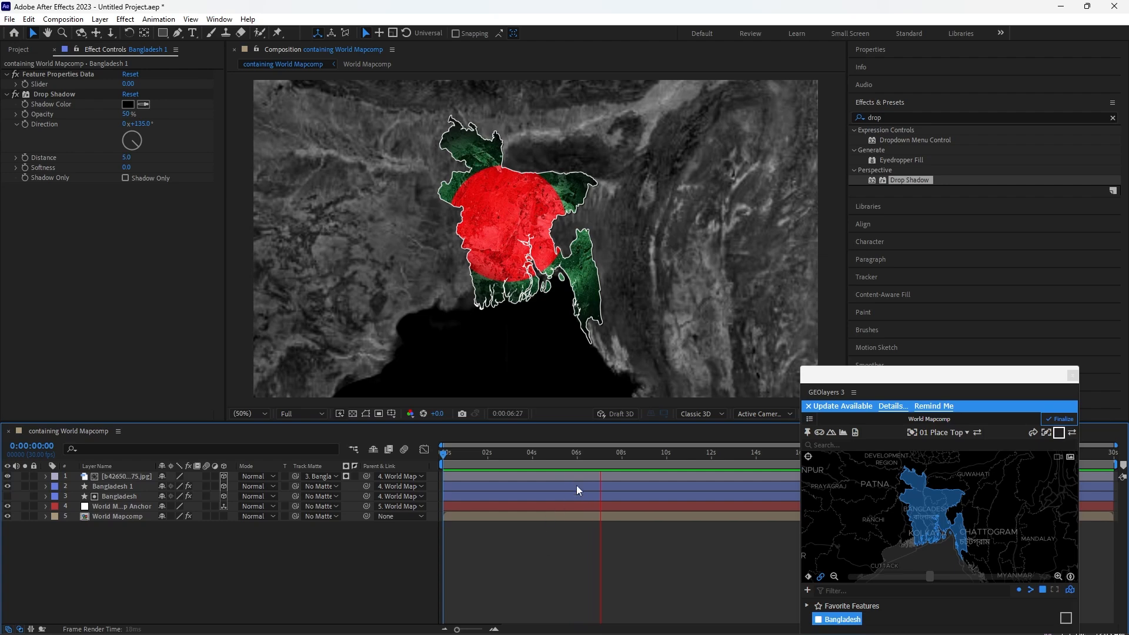
pyautogui.click(598, 455)
pyautogui.press('Home')
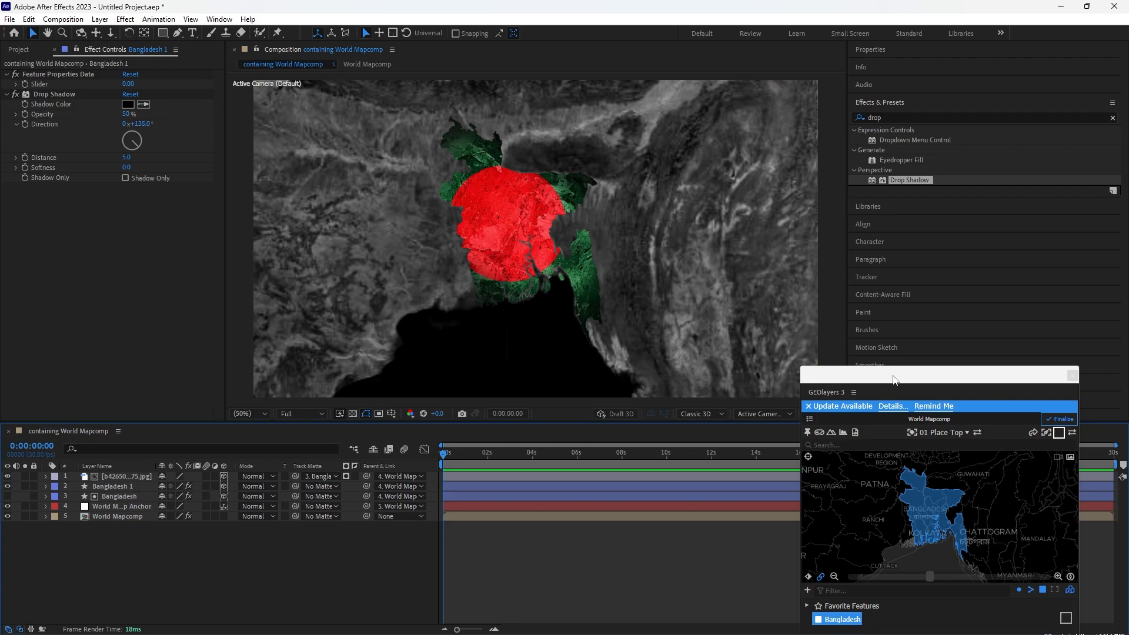
# Step: Move the GEOlayers window off the timeline and tilt its map so Bangladesh is viewed in perspective at the first frame
pyautogui.moveTo(893, 380); pyautogui.dragTo(929, 61)
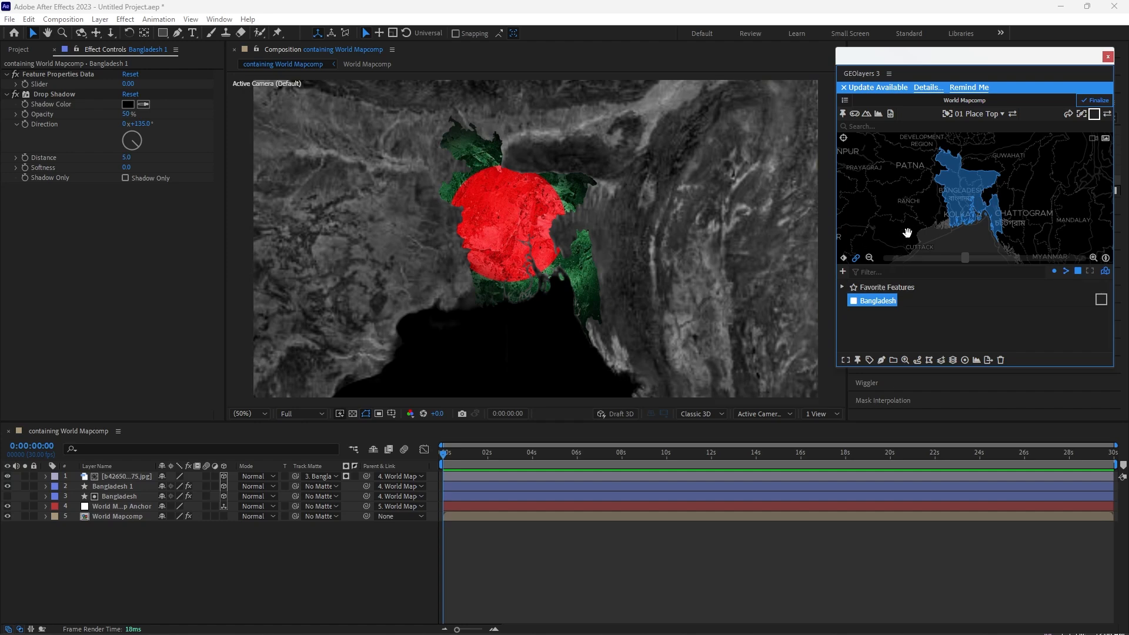
pyautogui.scroll(-3, 909, 233)
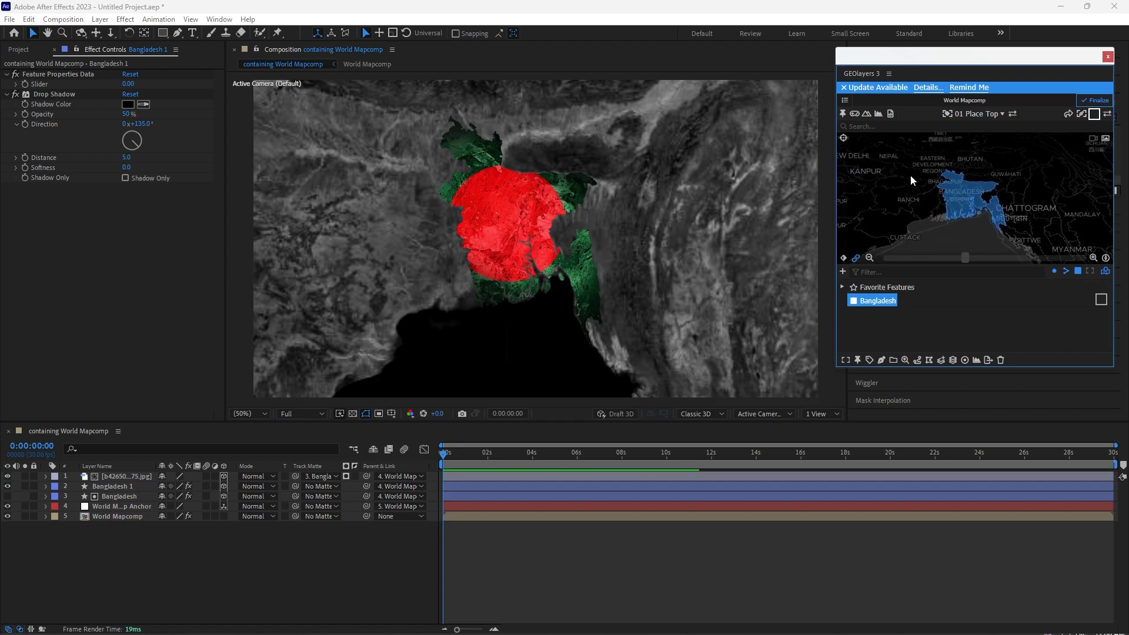
pyautogui.moveTo(910, 171)
pyautogui.mouseDown()
pyautogui.moveTo(926, 168)
pyautogui.moveTo(915, 168)
pyautogui.mouseUp()
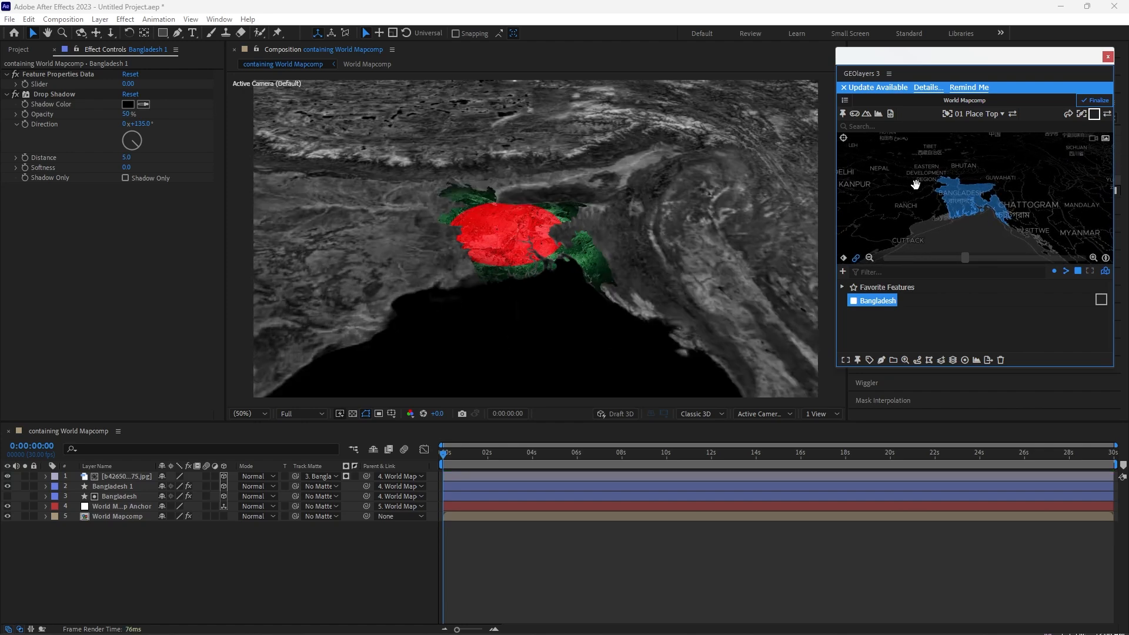
# Step: Frame Bangladesh at zoom 6.41, bearing -23.2° and pitch 30°, keyframe that map view at the first frame, and dismiss the hint
pyautogui.scroll(2, 949, 211)
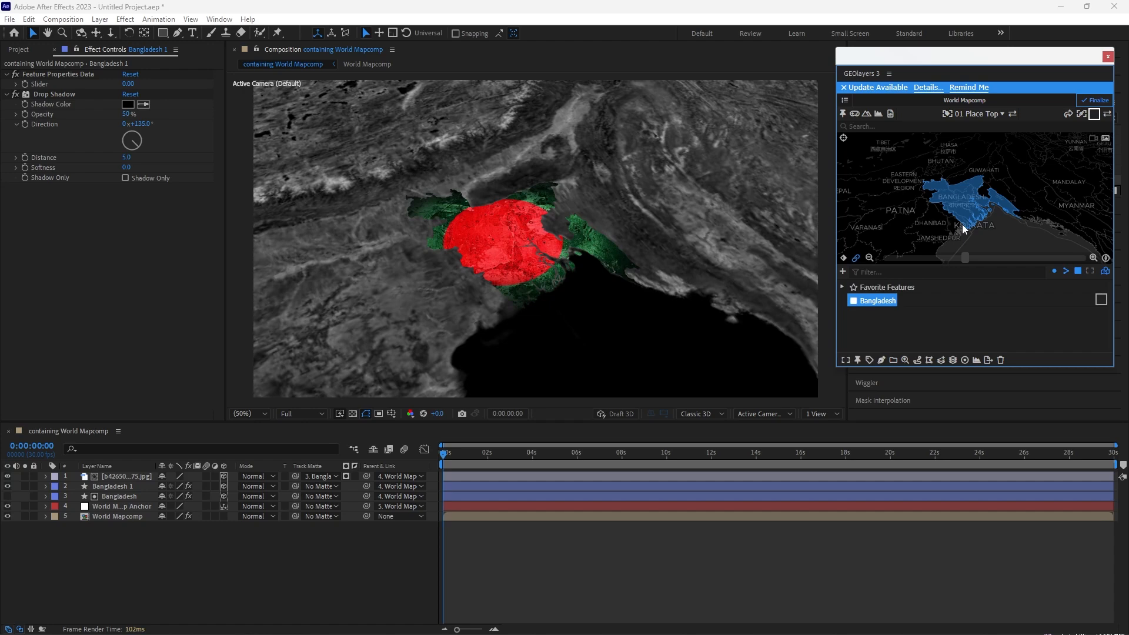
pyautogui.moveTo(966, 203); pyautogui.dragTo(961, 218)
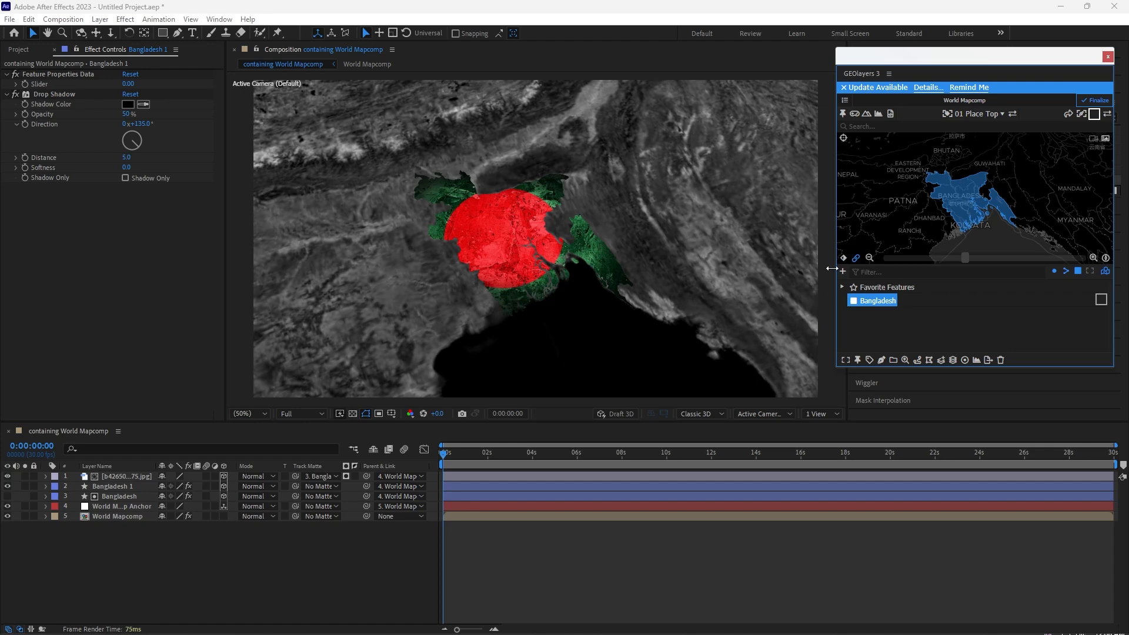
pyautogui.click(842, 259)
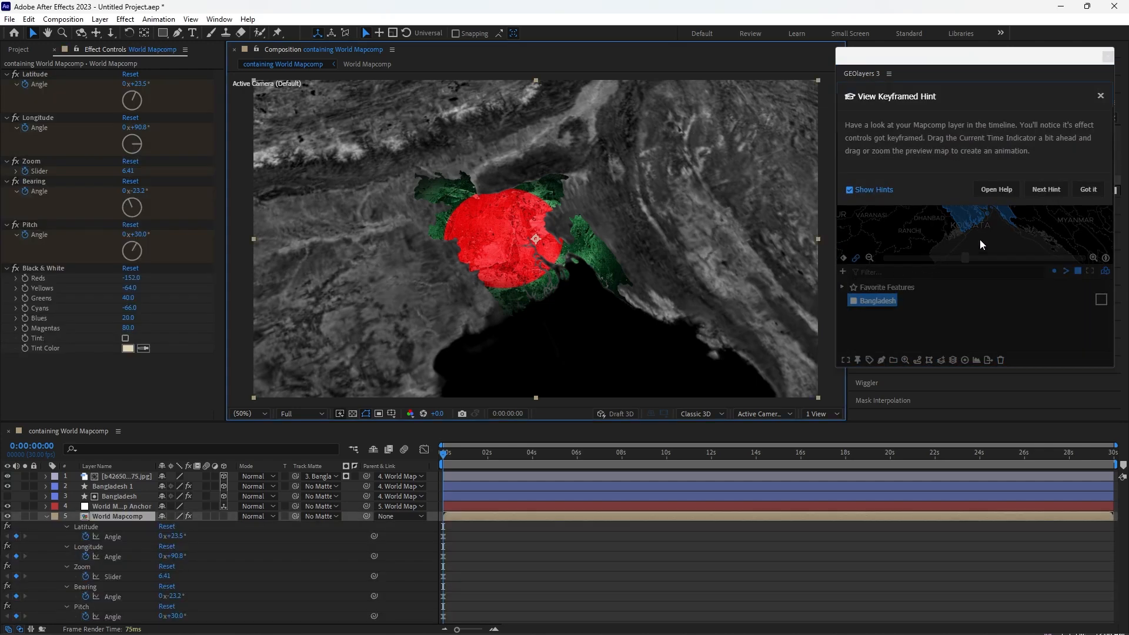
pyautogui.click(1093, 190)
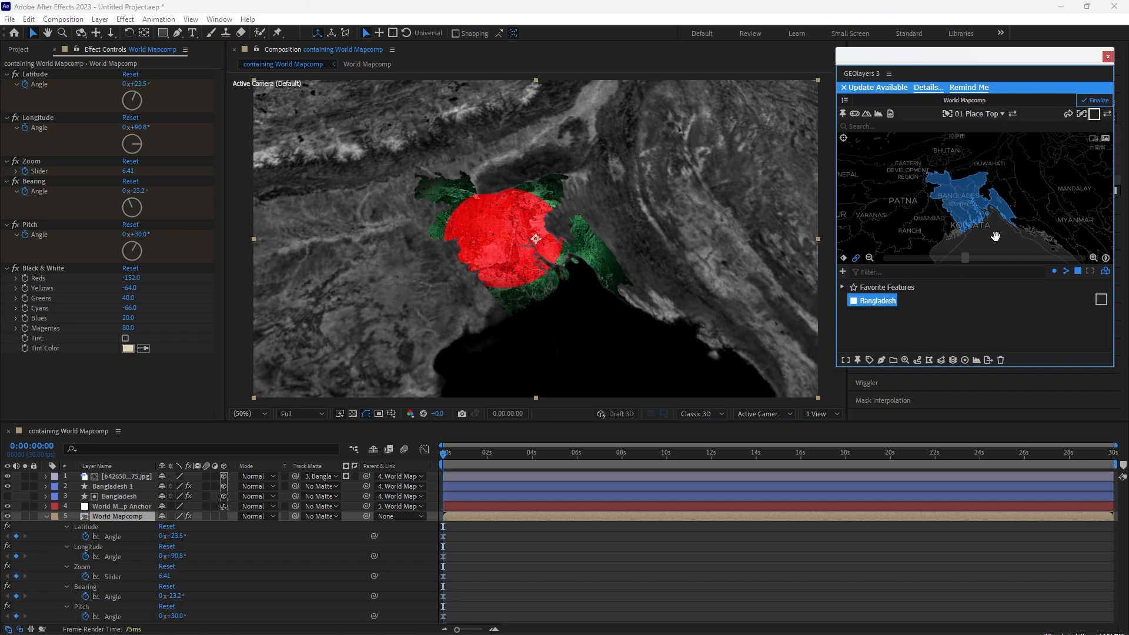
# Step: Keyframe a nearly flat map view at 0:00:02:02 with zoom 5.95, bearing 17.6° and pitch 0.5°, and dismiss the hint
pyautogui.moveTo(439, 455); pyautogui.dragTo(487, 457)
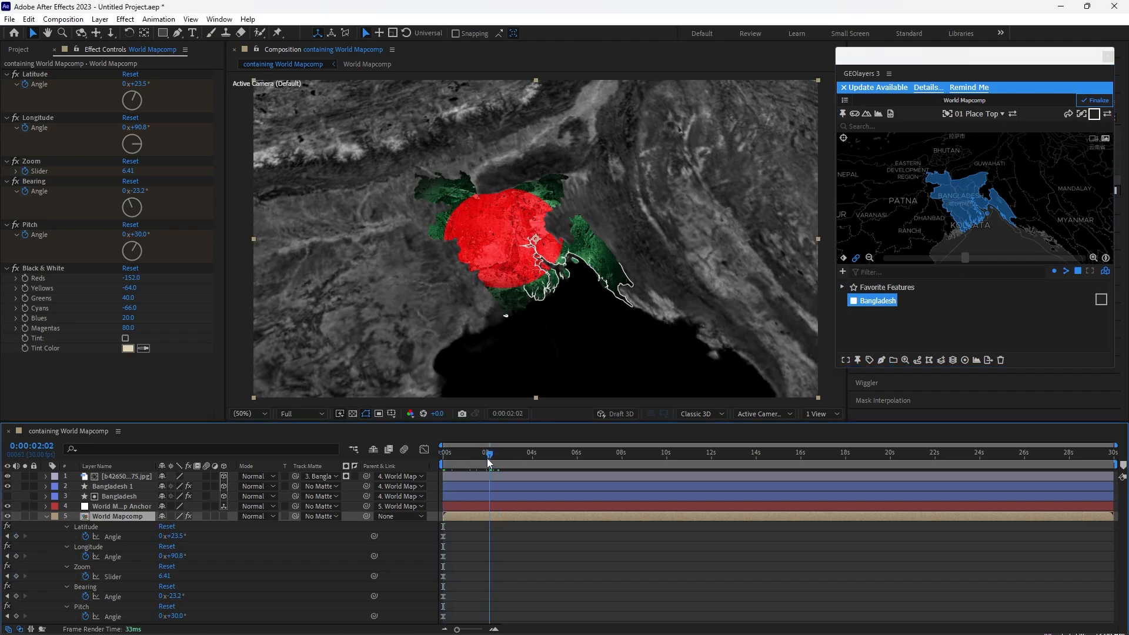
pyautogui.moveTo(1016, 205); pyautogui.dragTo(989, 242)
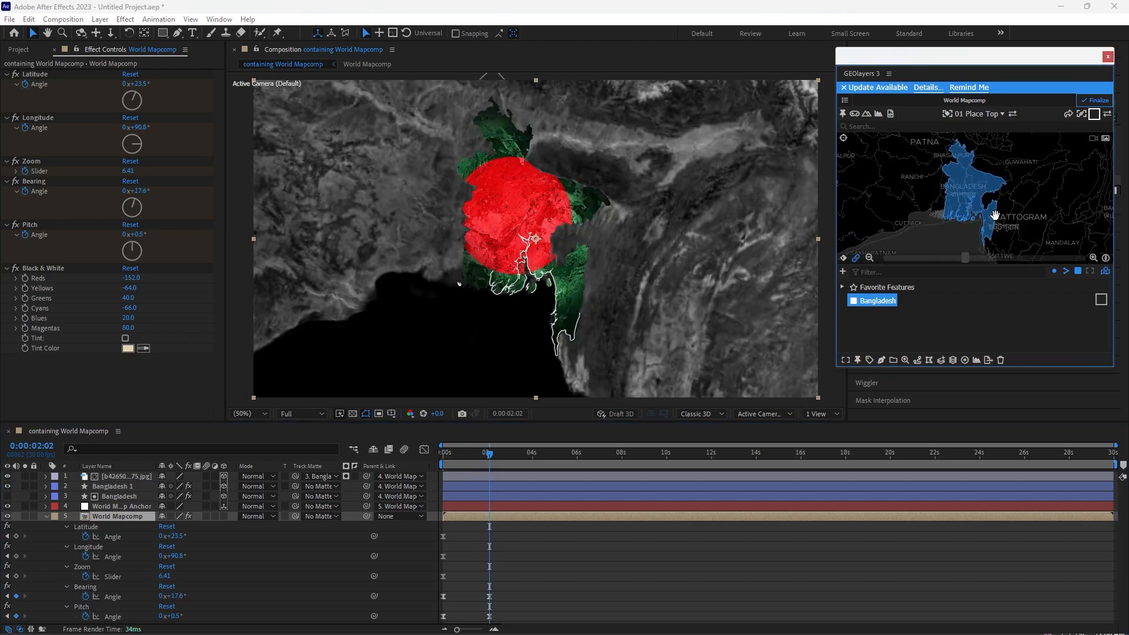
pyautogui.scroll(-3, 999, 193)
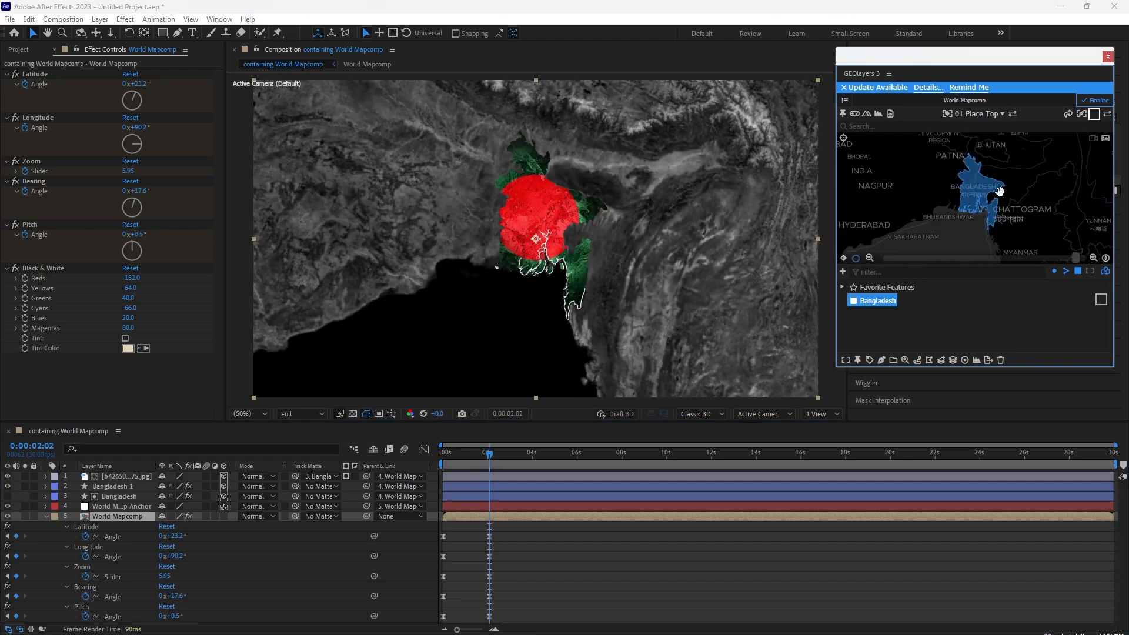
pyautogui.click(843, 259)
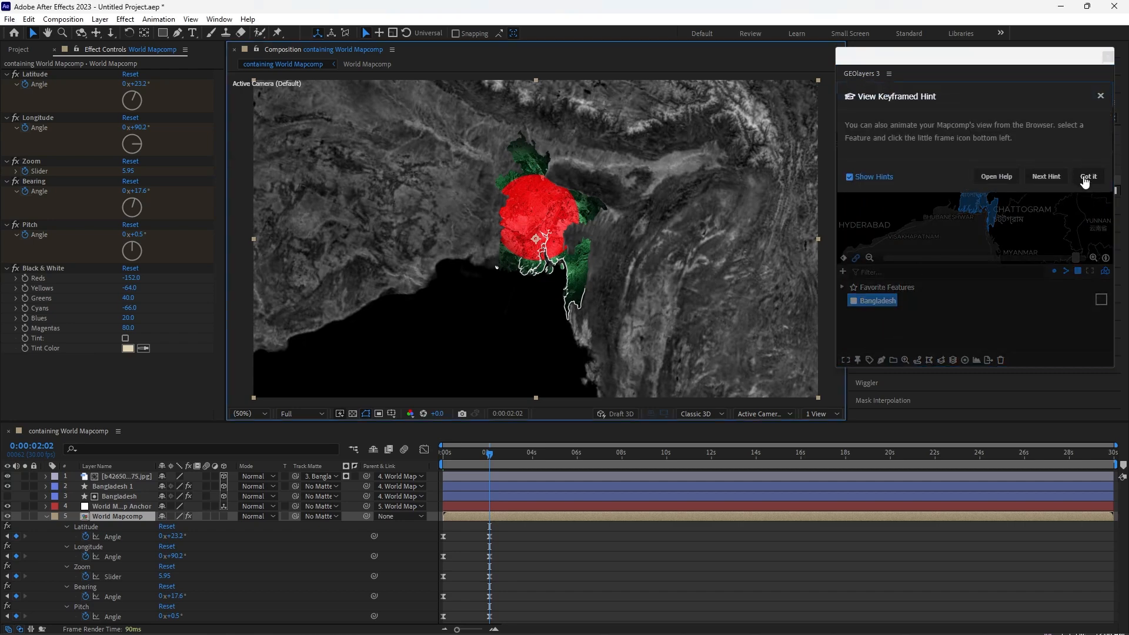
pyautogui.click(1084, 246)
# Step: Keyframe a close, tilted view of Bangladesh at 0:00:05:28 with zoom 7.15, bearing -35.2° and pitch 21°
pyautogui.moveTo(498, 454); pyautogui.dragTo(580, 456)
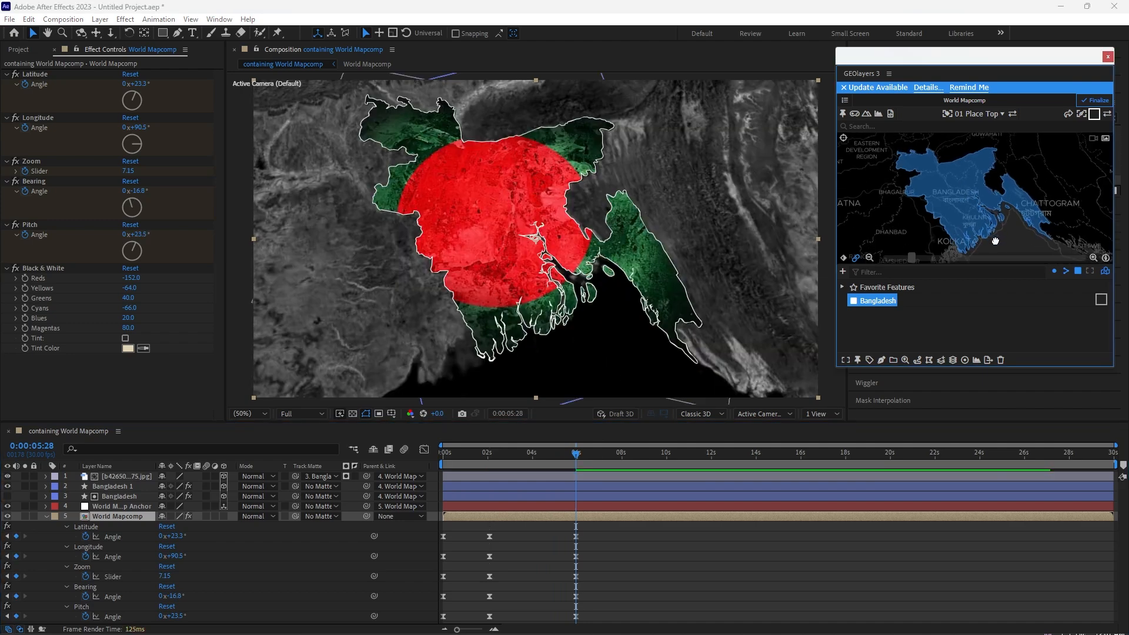
pyautogui.moveTo(995, 239); pyautogui.dragTo(999, 242)
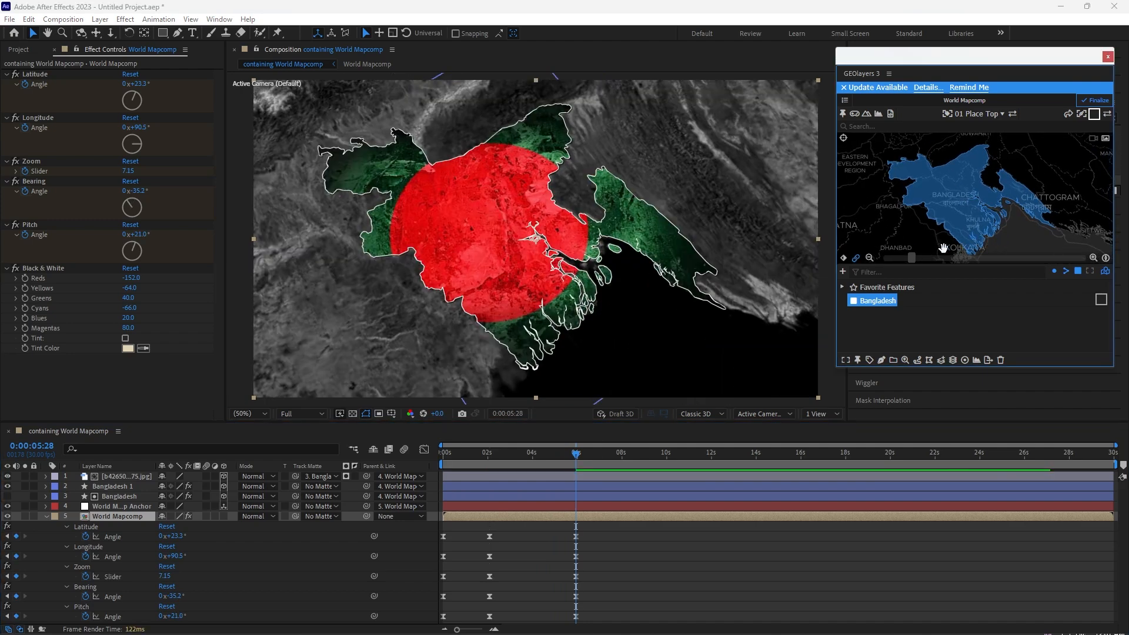
pyautogui.click(845, 259)
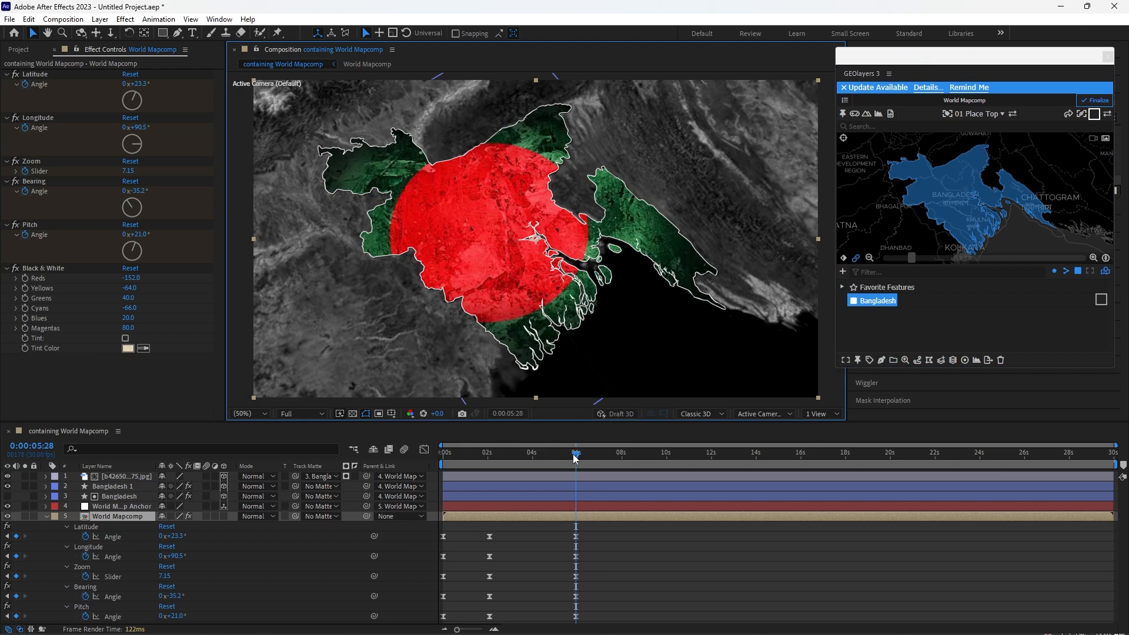
# Step: Keyframe wider map views with 0° pitch at 0:00:08:21 (zoom 6.26, bearing 5.6°) and 0:00:10:01 (zoom 5.25, bearing -12.8°)
pyautogui.moveTo(575, 458); pyautogui.dragTo(636, 463)
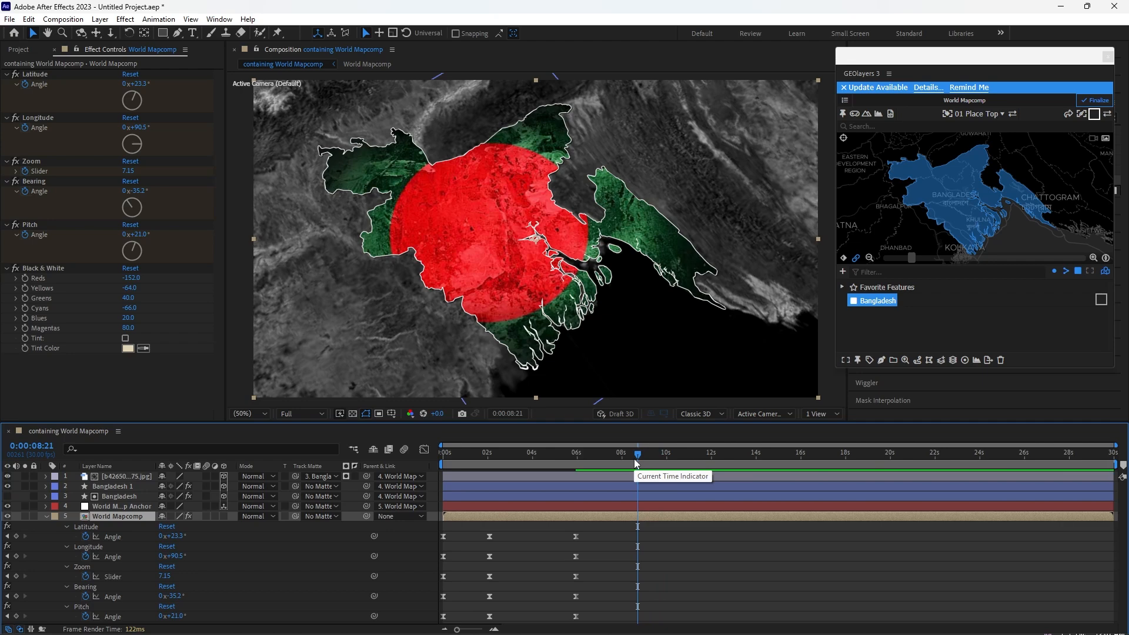
pyautogui.scroll(-3, 915, 212)
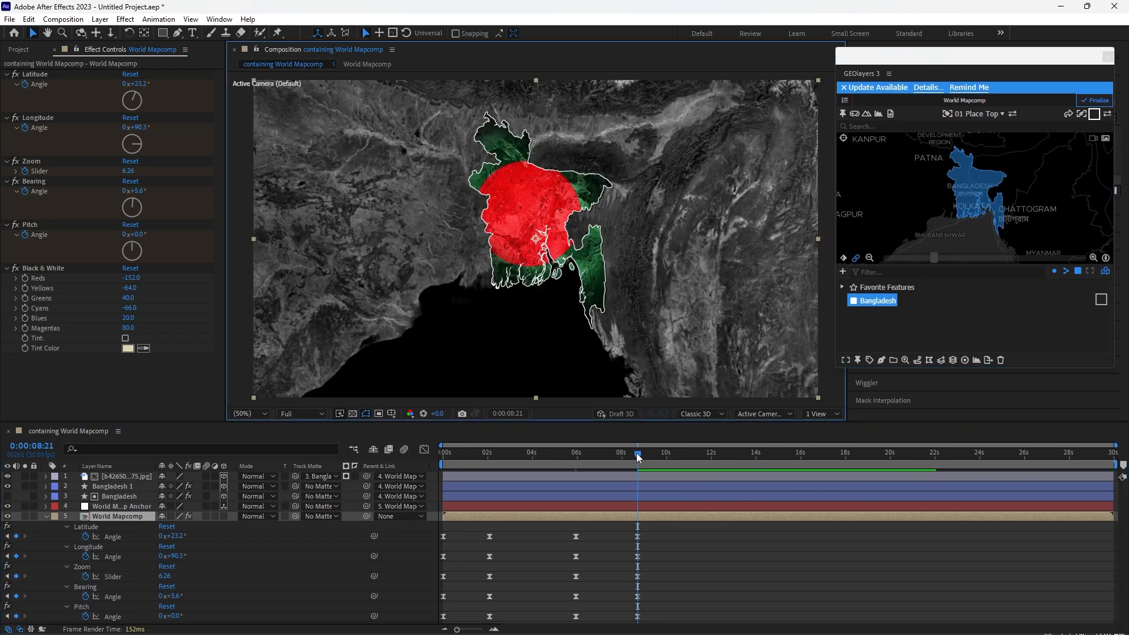
pyautogui.moveTo(638, 458); pyautogui.dragTo(668, 457)
pyautogui.scroll(-3, 933, 217)
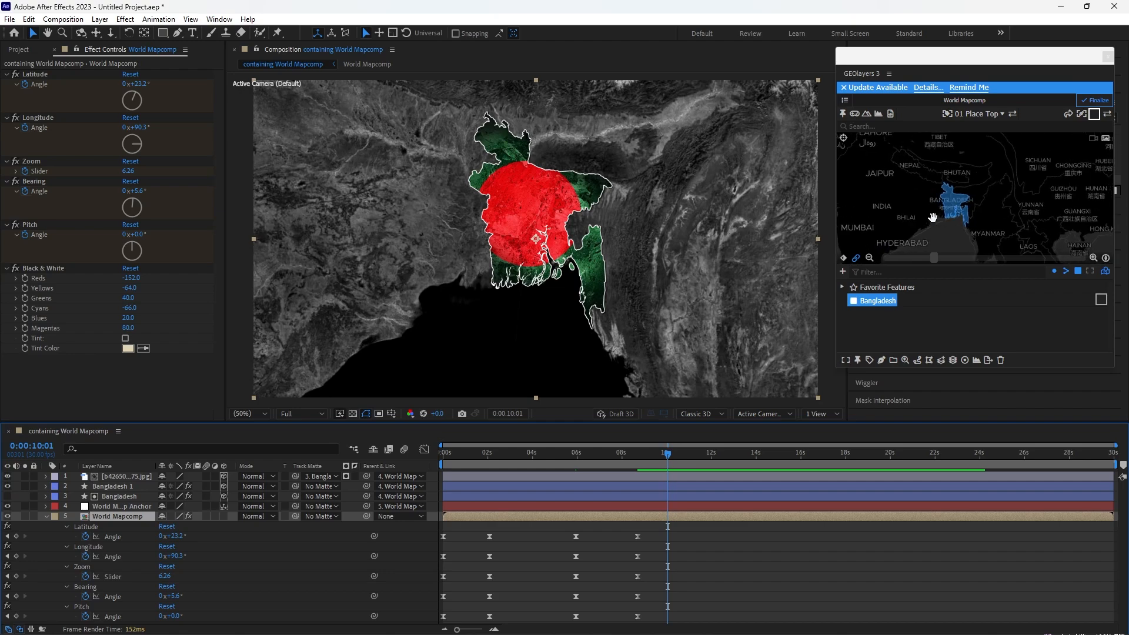
pyautogui.moveTo(947, 230); pyautogui.dragTo(979, 207)
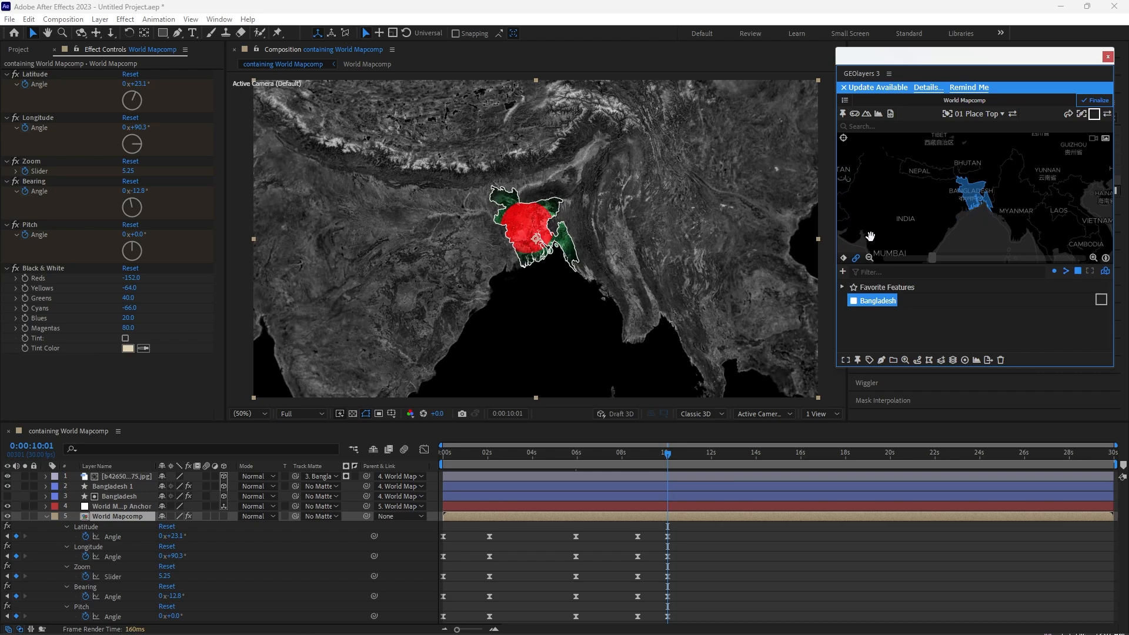
pyautogui.click(844, 261)
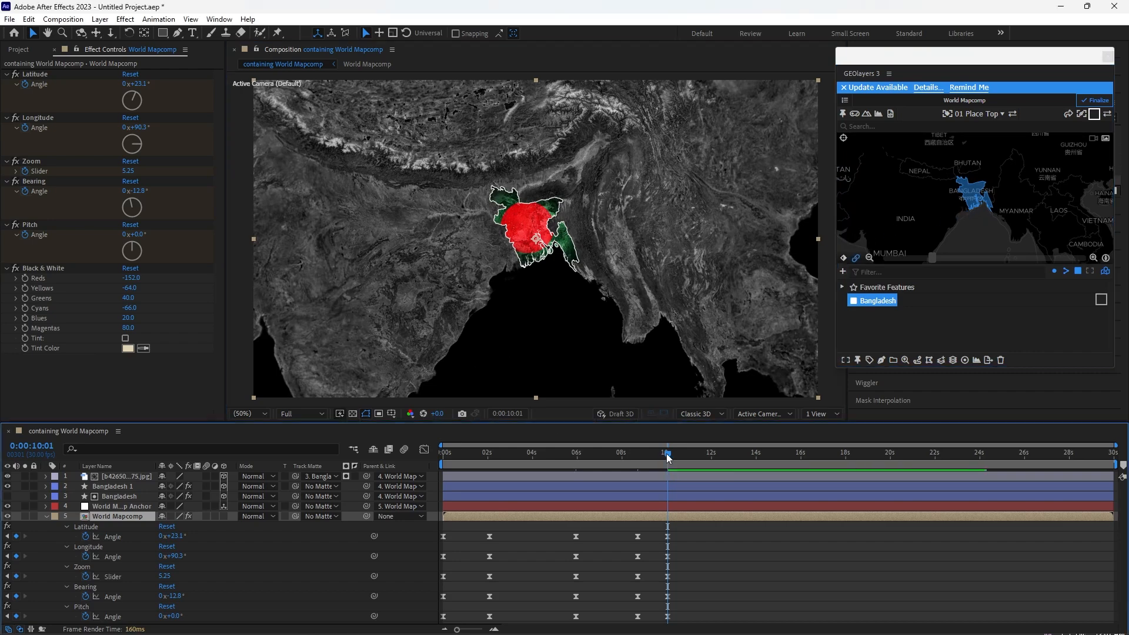
# Step: Return to the first frame and finalize the World Mapcomp in GEOlayers
pyautogui.moveTo(658, 460); pyautogui.dragTo(397, 542)
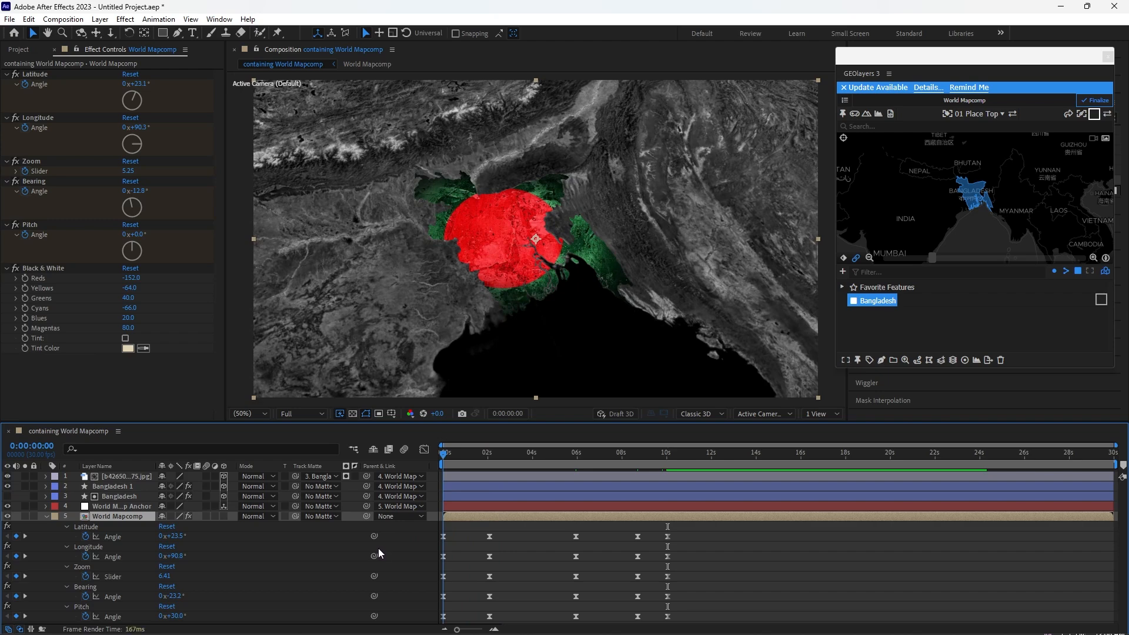
pyautogui.click(1095, 100)
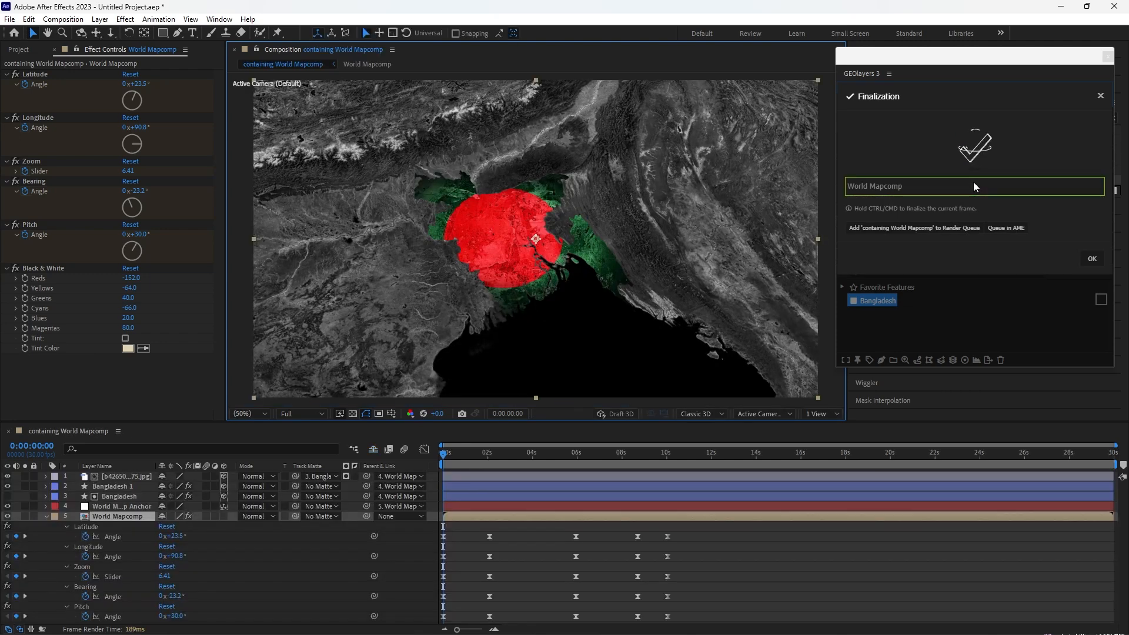
pyautogui.click(1092, 262)
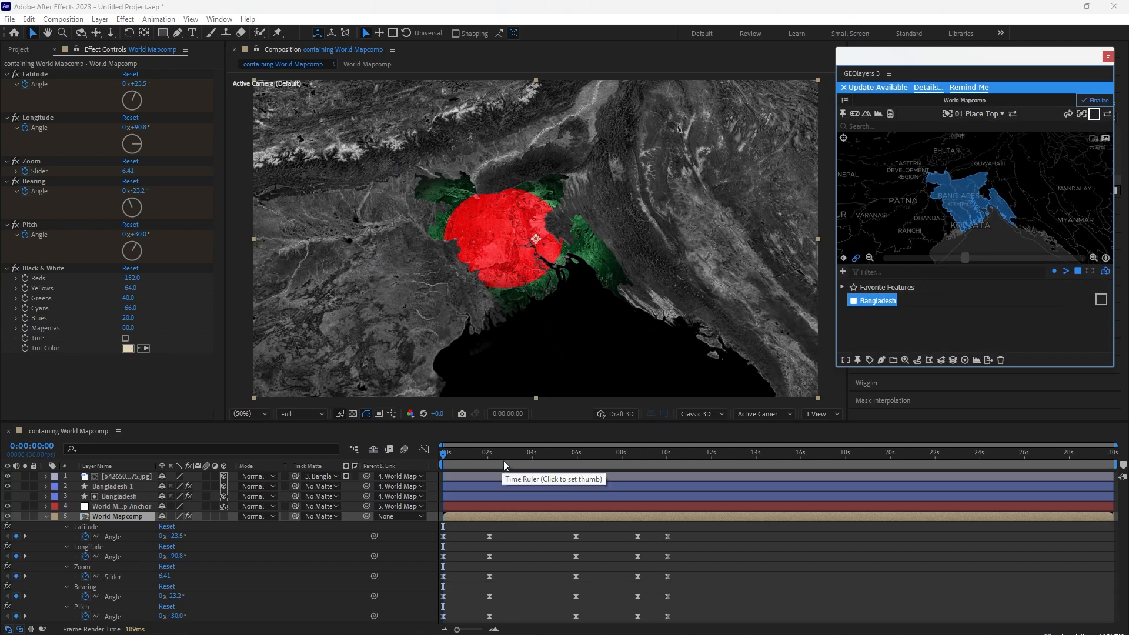
# Step: Add the containing World Mapcomp composition to the render queue with a custom time span ending at 0:00:10:29
pyautogui.hotkey('ctrl', 'm')
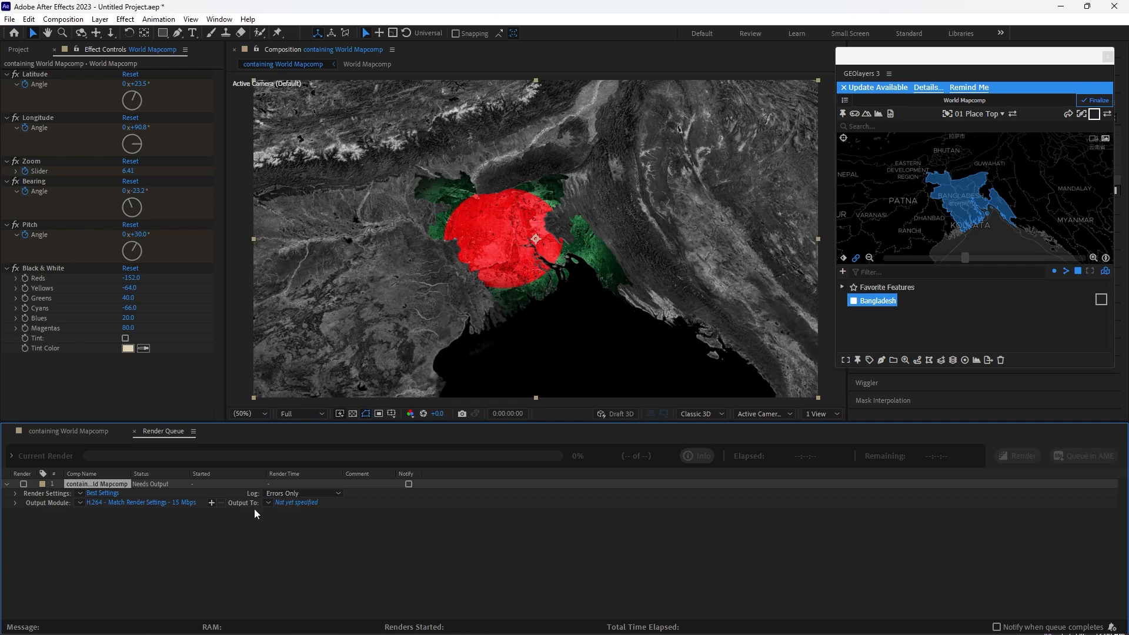
pyautogui.click(109, 493)
pyautogui.click(116, 494)
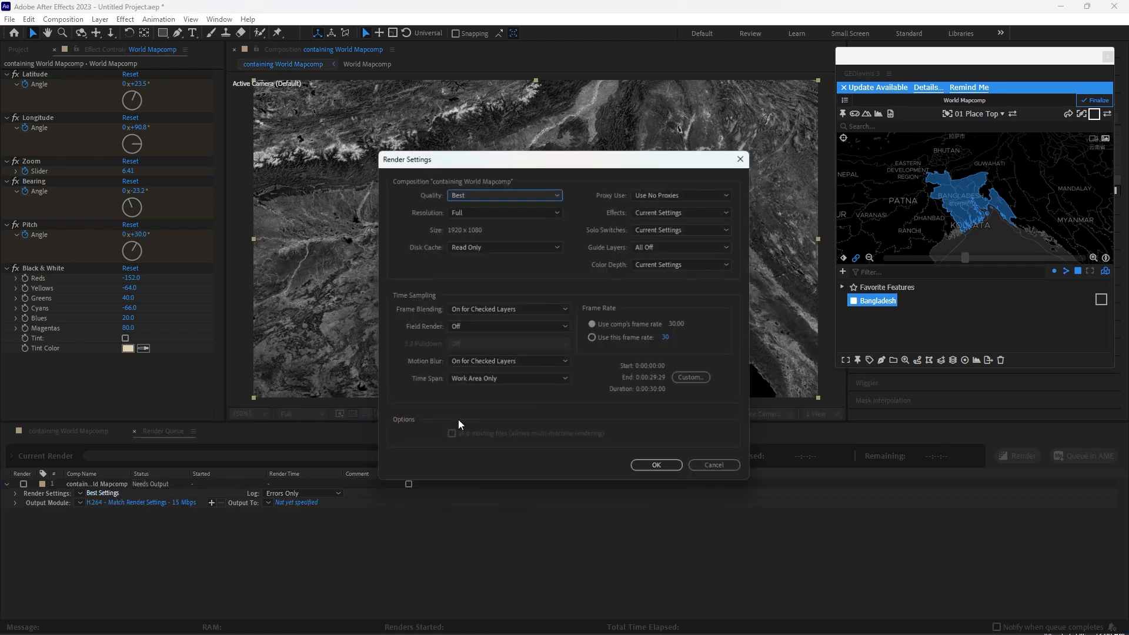
pyautogui.click(692, 378)
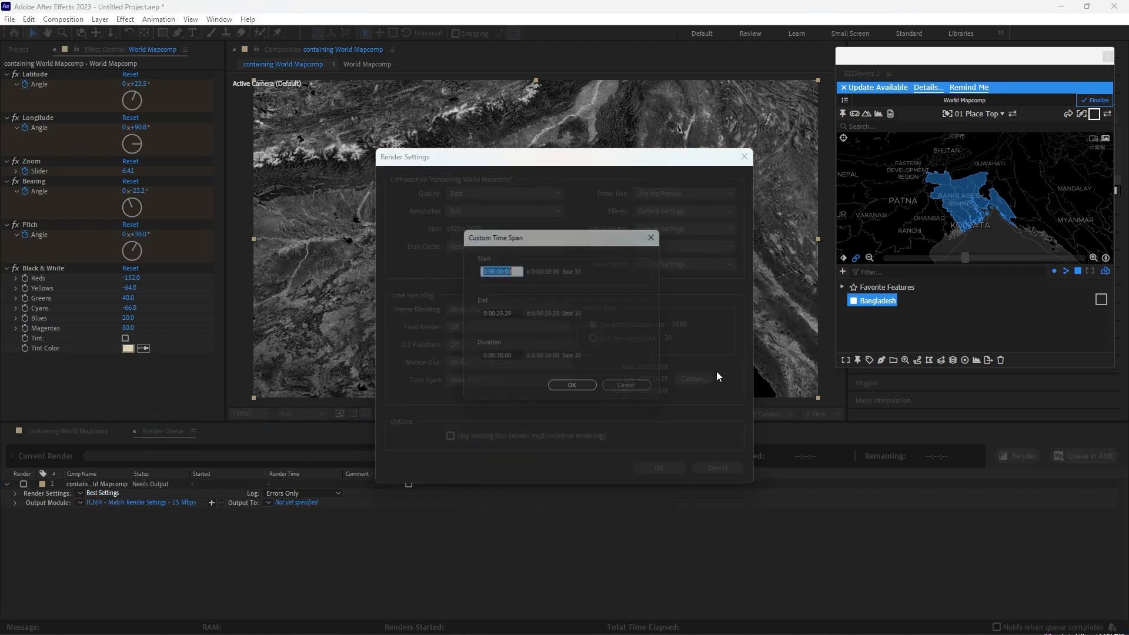
pyautogui.click(503, 315)
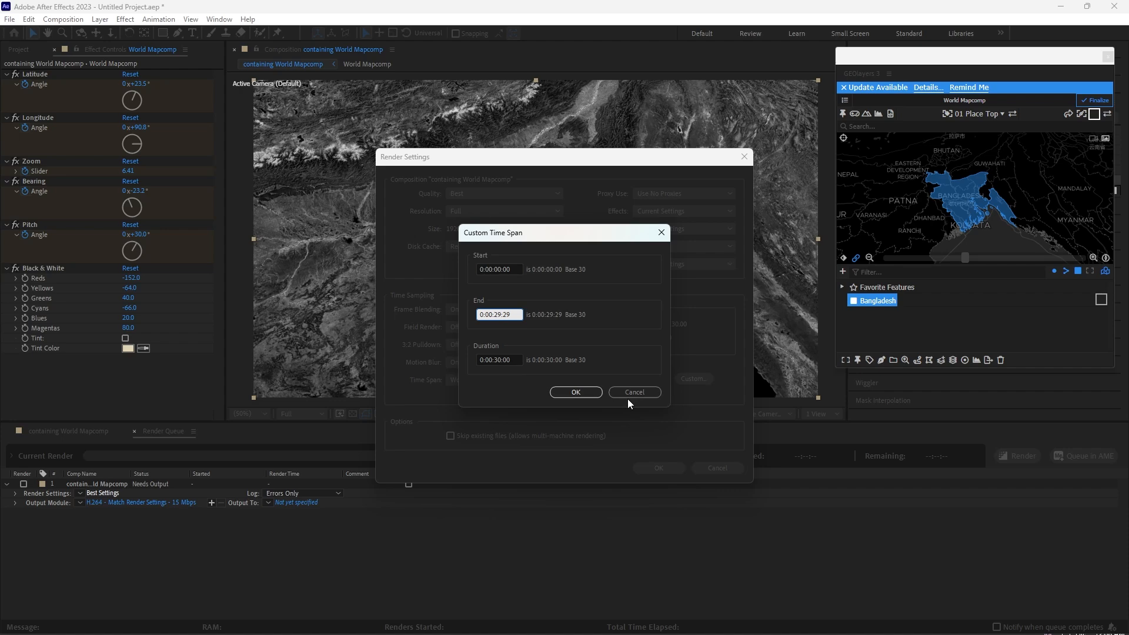
pyautogui.press('BackSpace')
pyautogui.press('BackSpace')
pyautogui.press('BackSpace')
pyautogui.click(579, 394)
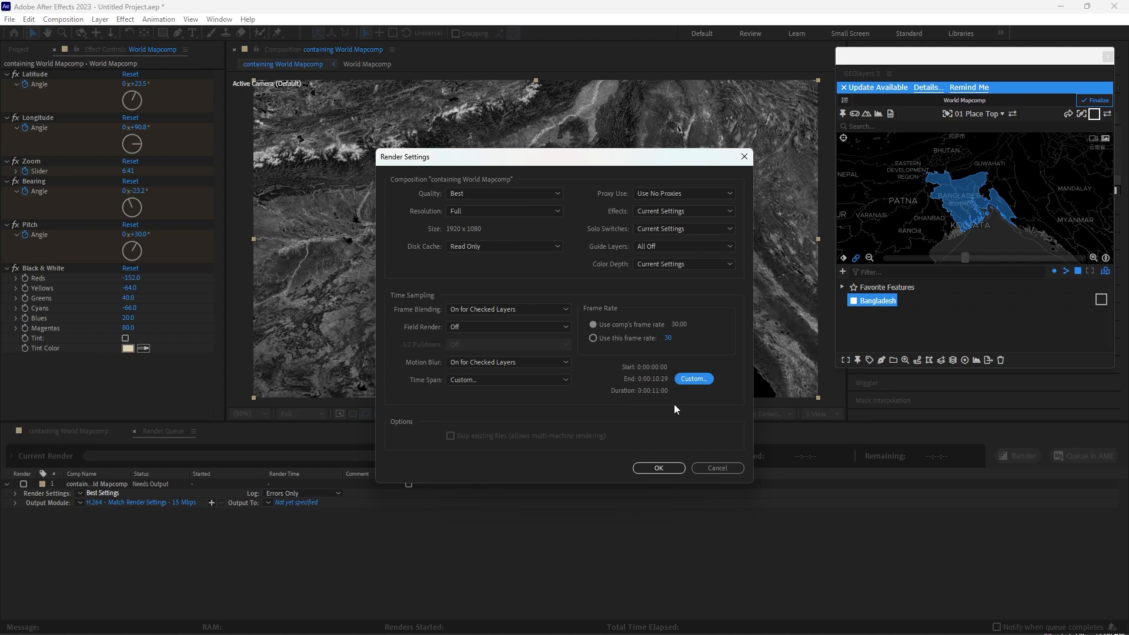
pyautogui.click(650, 468)
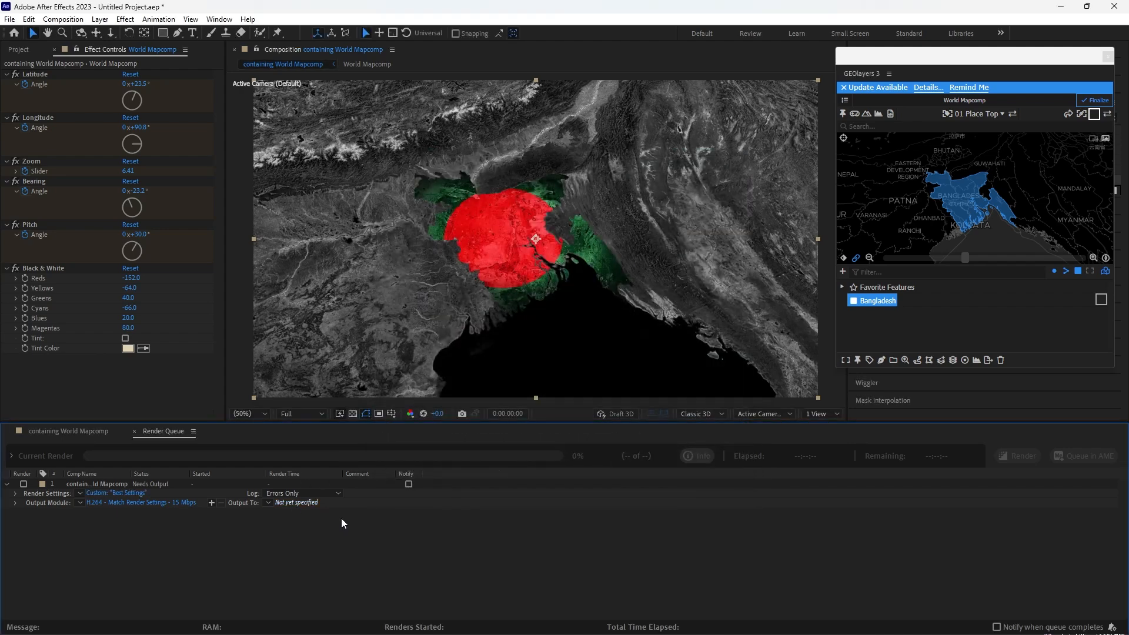
# Step: Set the render output to Bangladesh new 1.mp4 in the Map Animation folder on FILES (F:) and start the render
pyautogui.click(305, 503)
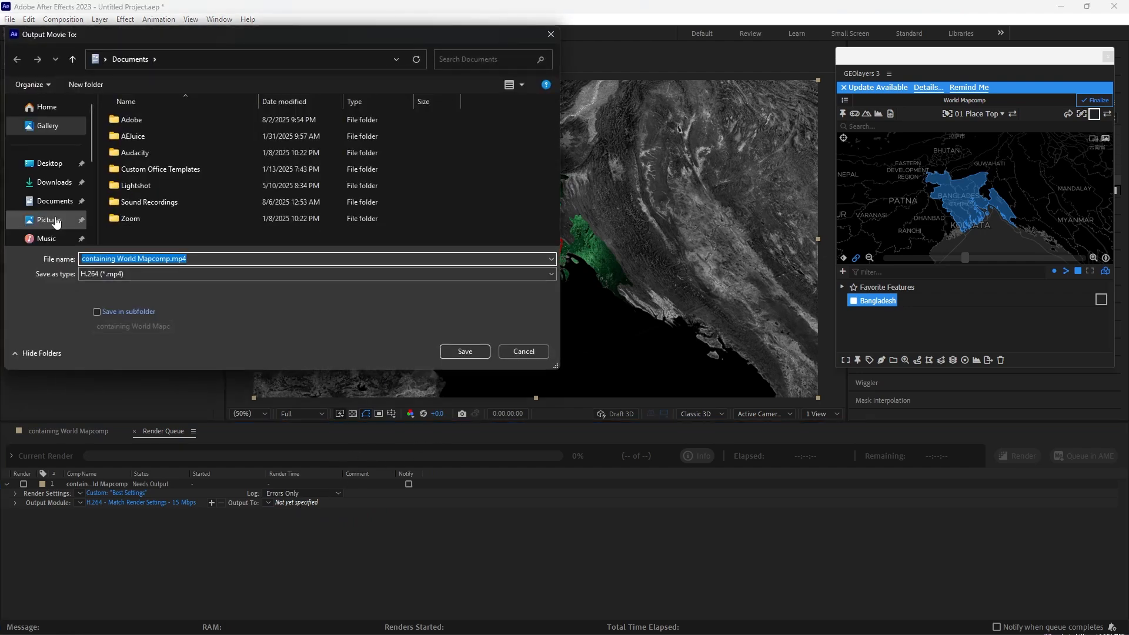
pyautogui.scroll(-5, 50, 221)
pyautogui.click(47, 197)
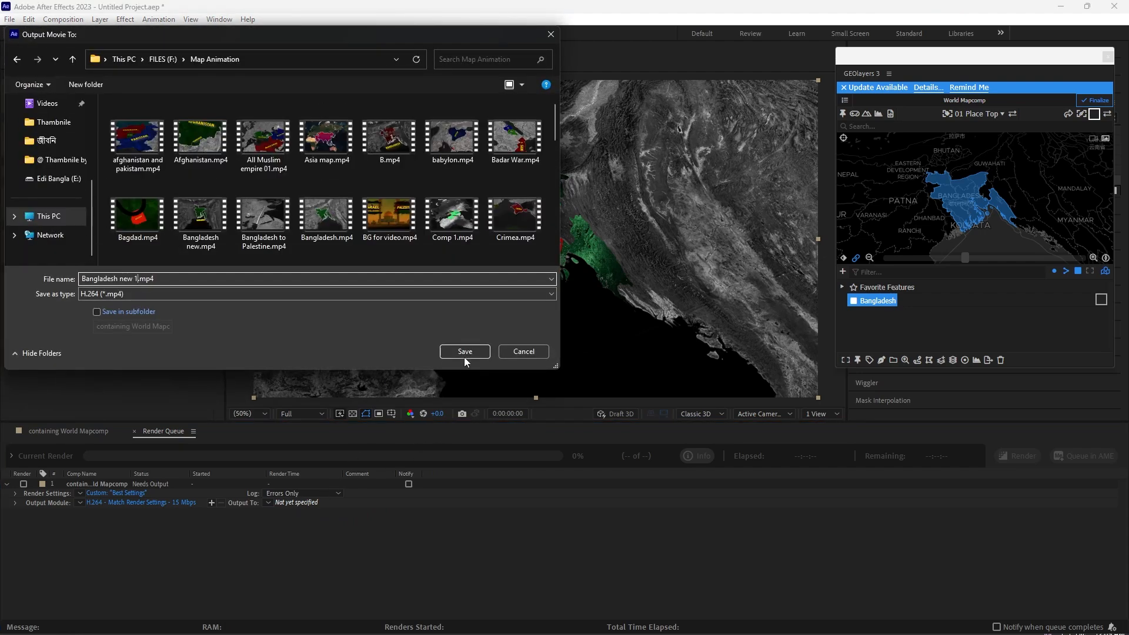
pyautogui.click(465, 355)
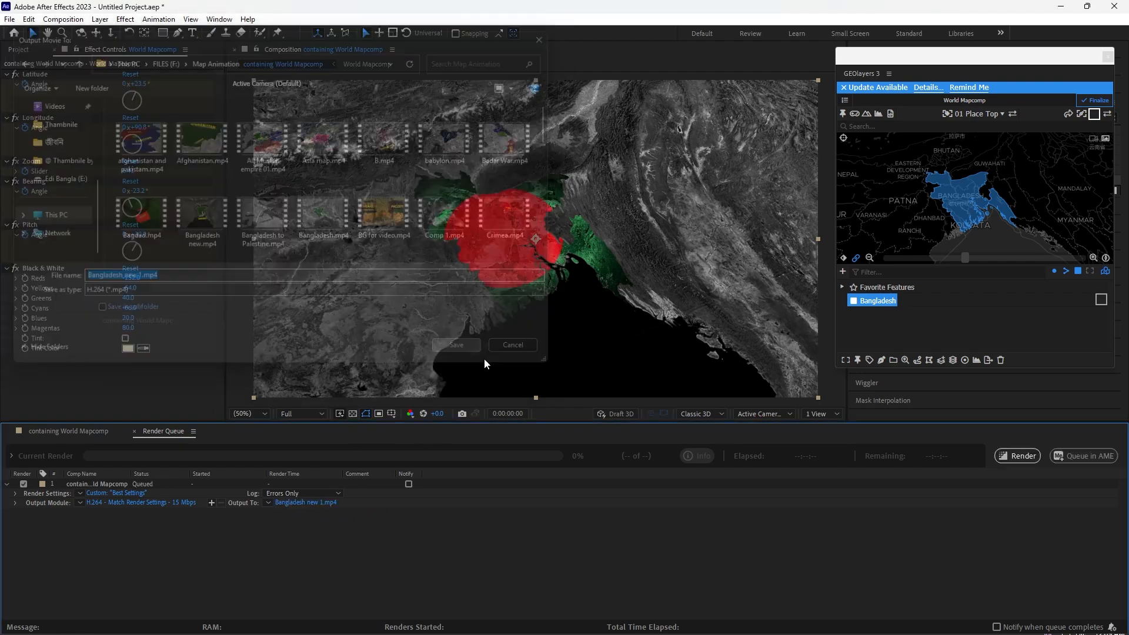
pyautogui.click(1017, 455)
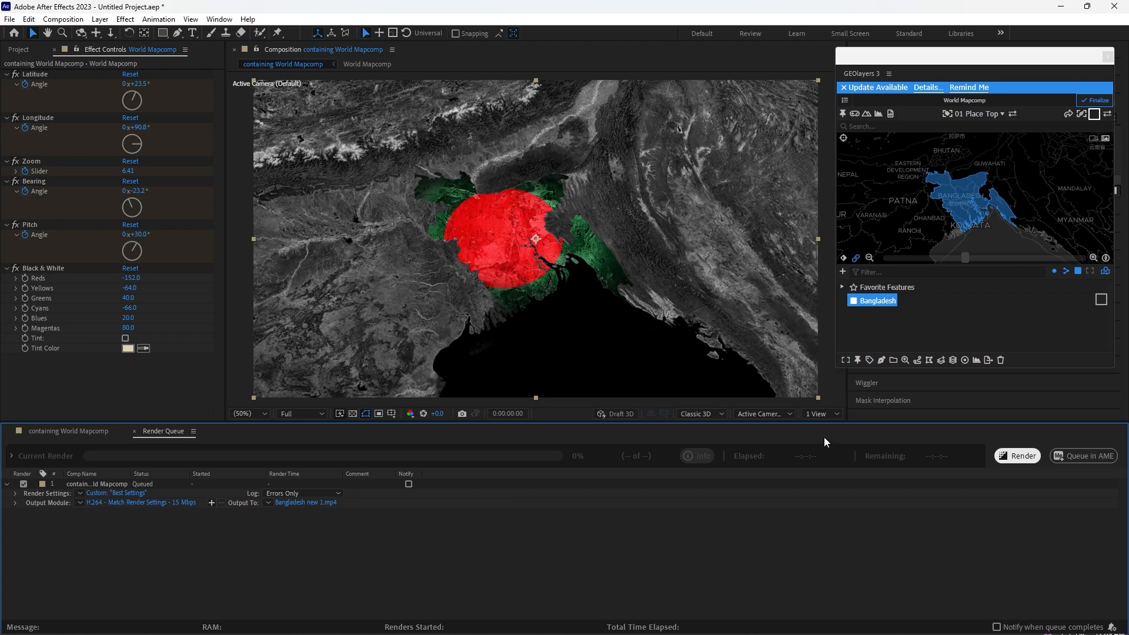